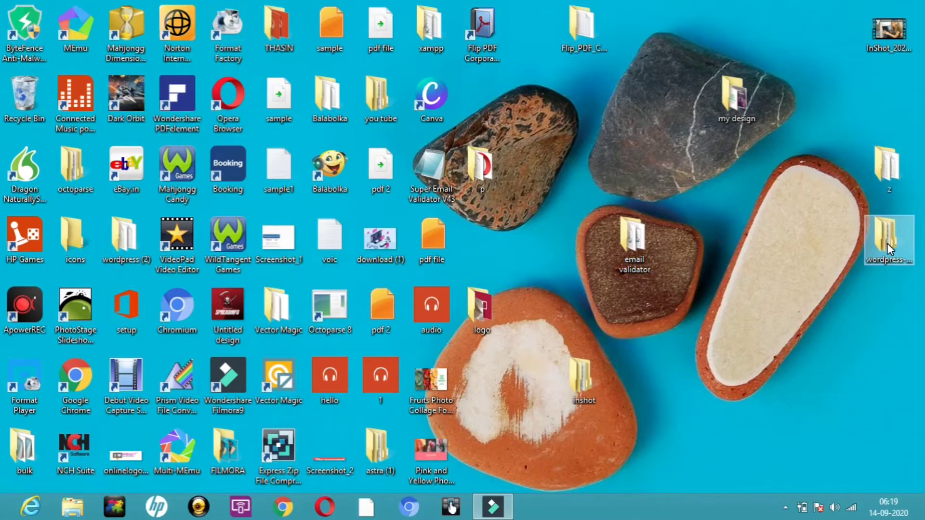
{"action": "double_click", "coordinate": [887, 244]}
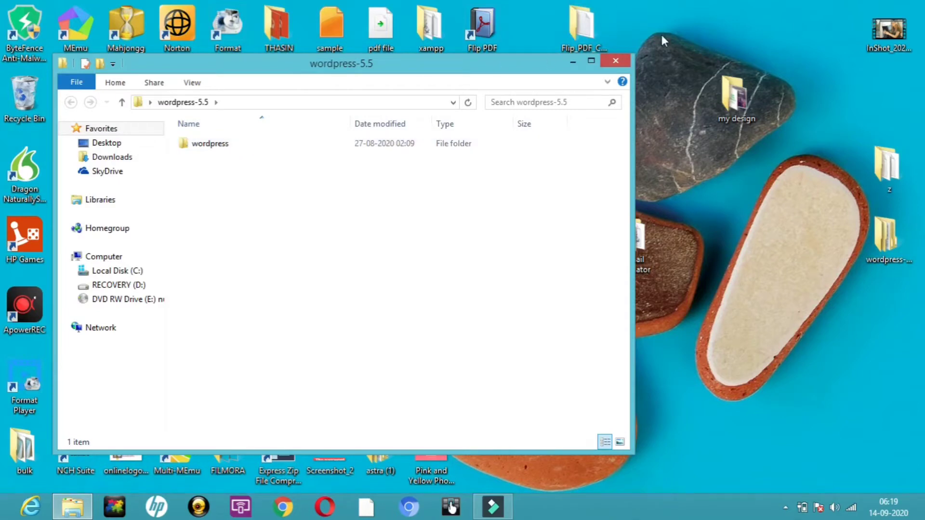
{"action": "key", "text": "super+c"}
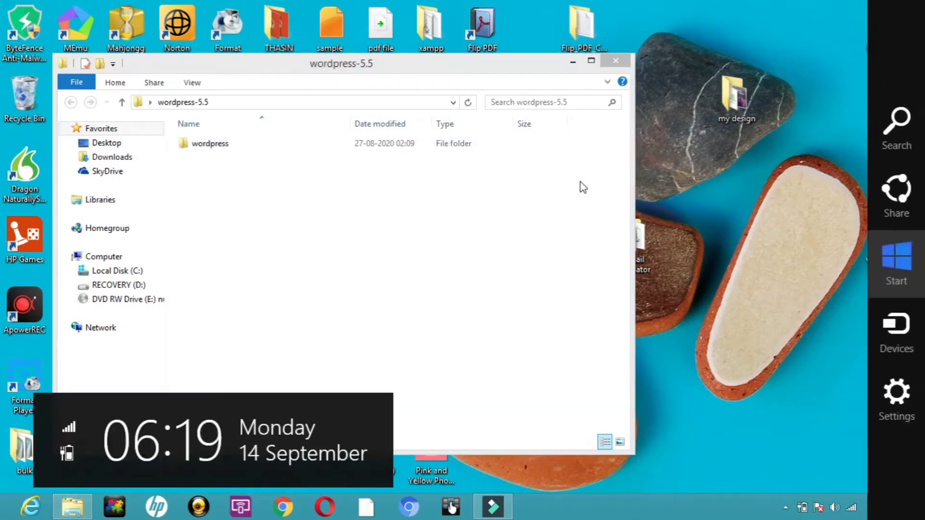
{"action": "left_click", "coordinate": [621, 59]}
{"action": "left_click", "coordinate": [616, 61]}
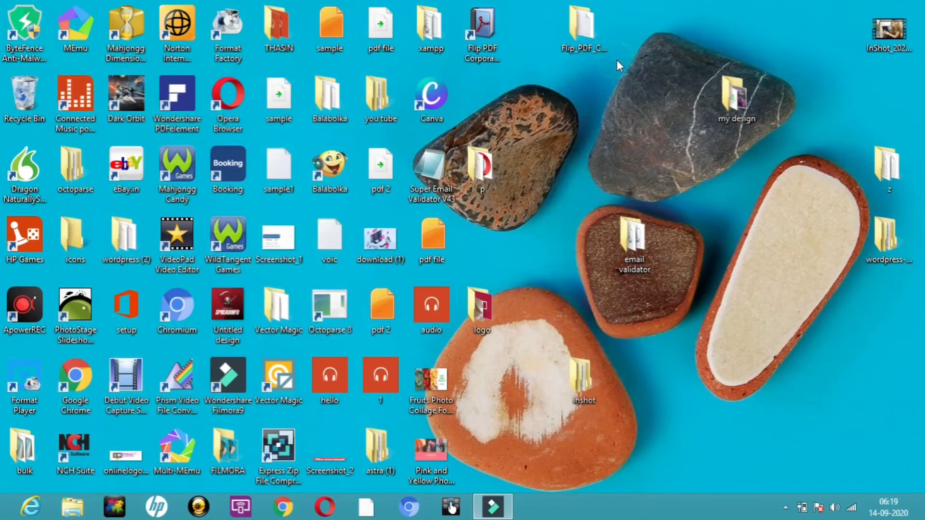
- Copy the wordpress folder from inside the desktop's wordpress-5.5 folder and close that folder's window
{"action": "double_click", "coordinate": [886, 235]}
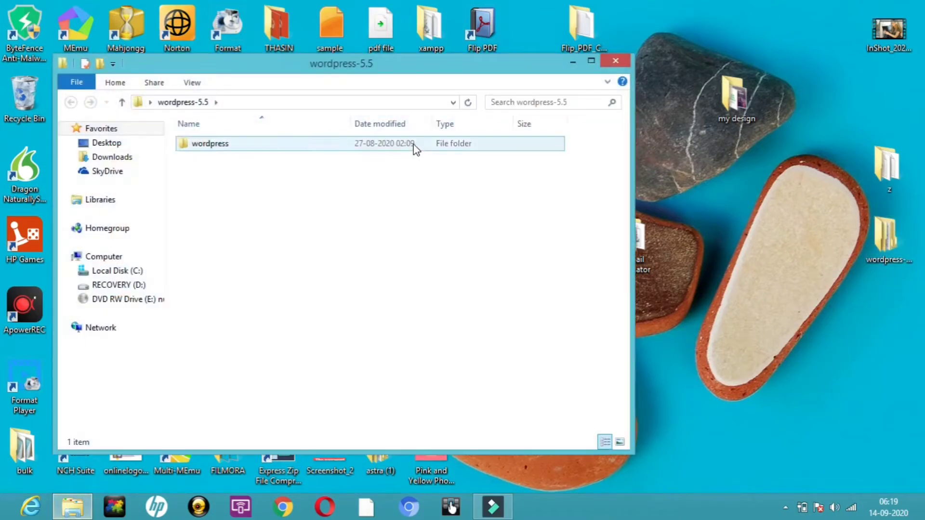
{"action": "double_click", "coordinate": [413, 143]}
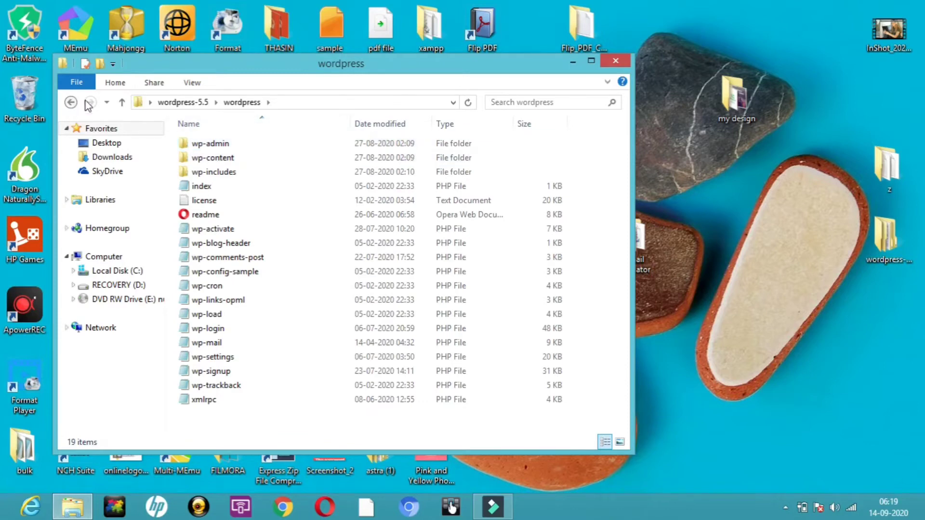
{"action": "left_click", "coordinate": [71, 102]}
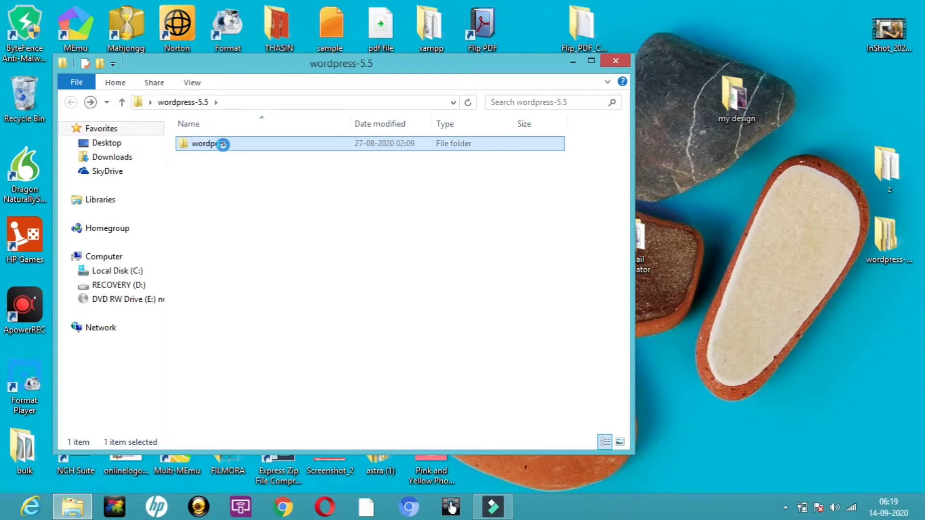
{"action": "right_click", "coordinate": [225, 146]}
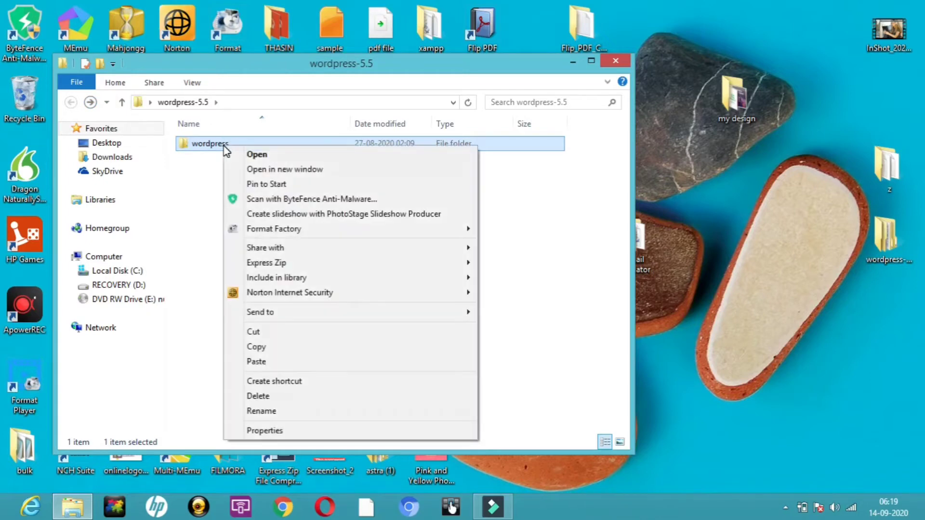
{"action": "left_click", "coordinate": [264, 347]}
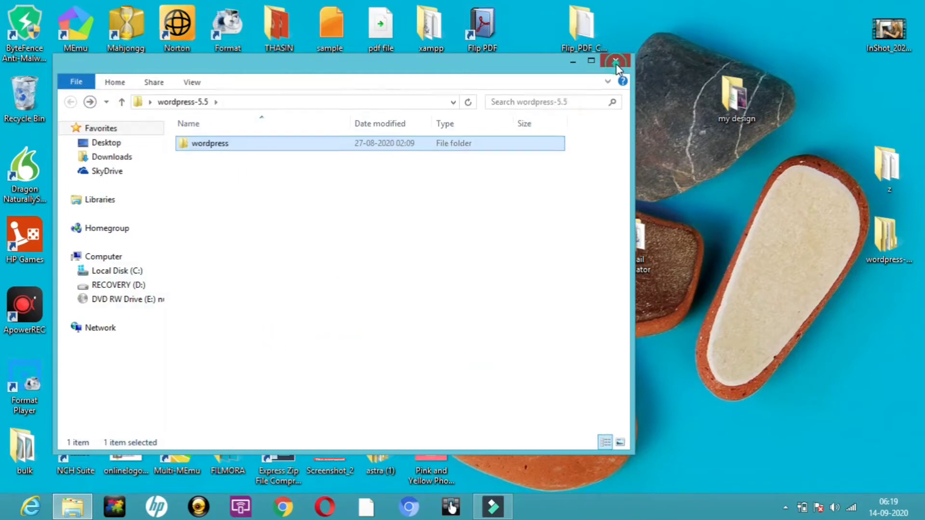
{"action": "left_click", "coordinate": [615, 62]}
- Paste the copied wordpress folder into the htdocs folder inside the desktop's z folder
{"action": "double_click", "coordinate": [889, 169]}
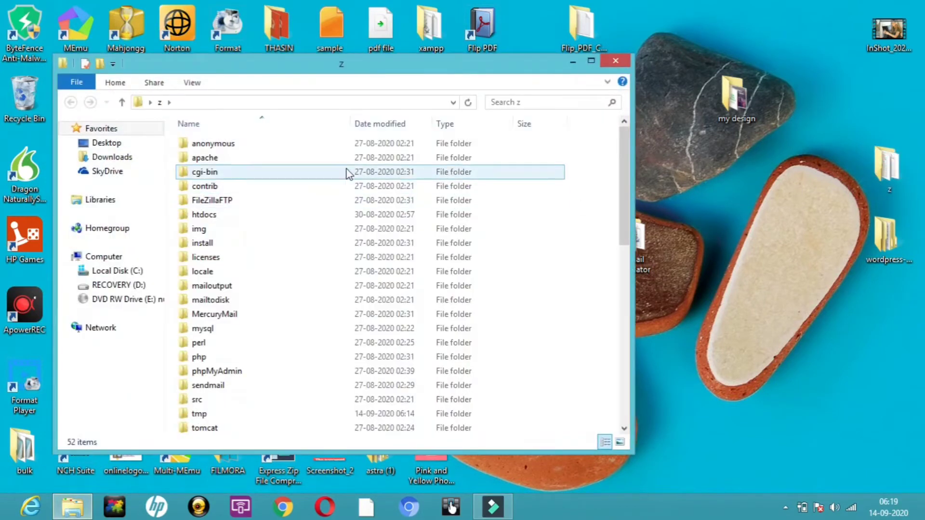
{"action": "double_click", "coordinate": [325, 213]}
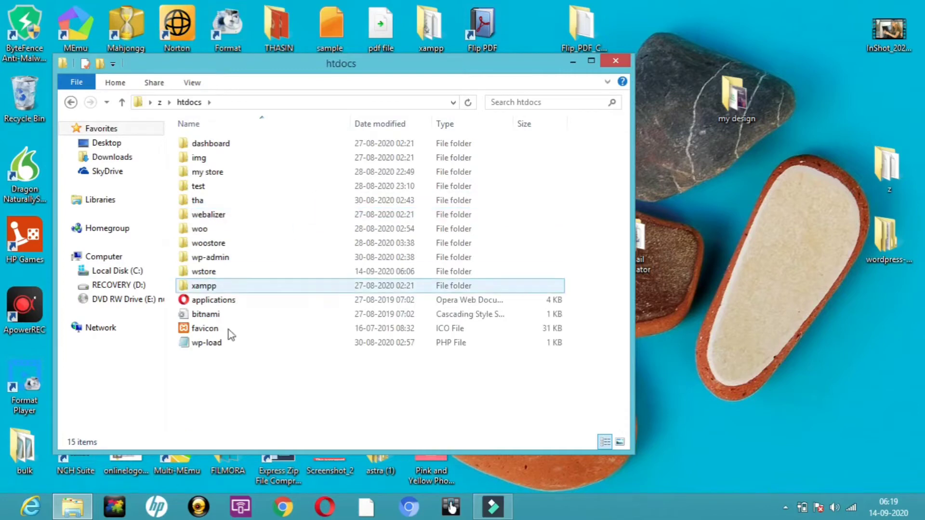
{"action": "right_click", "coordinate": [267, 388]}
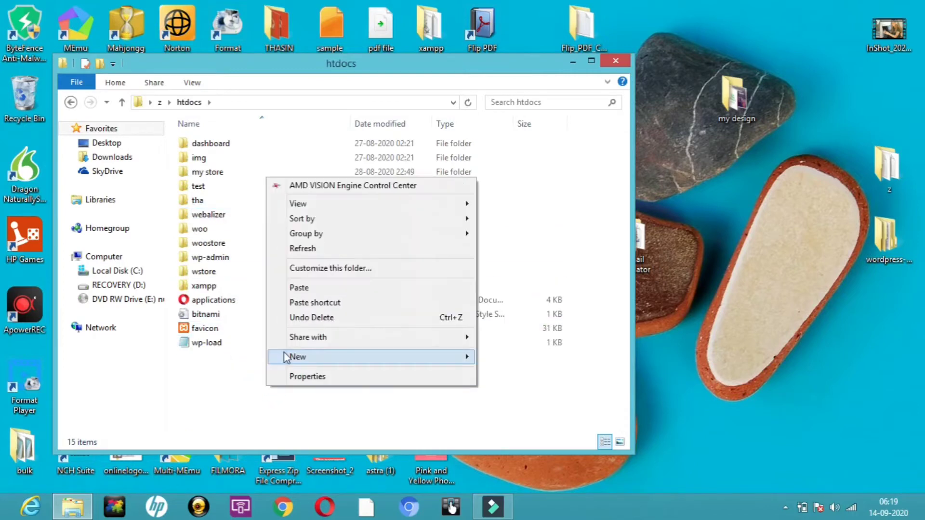
{"action": "left_click", "coordinate": [303, 288]}
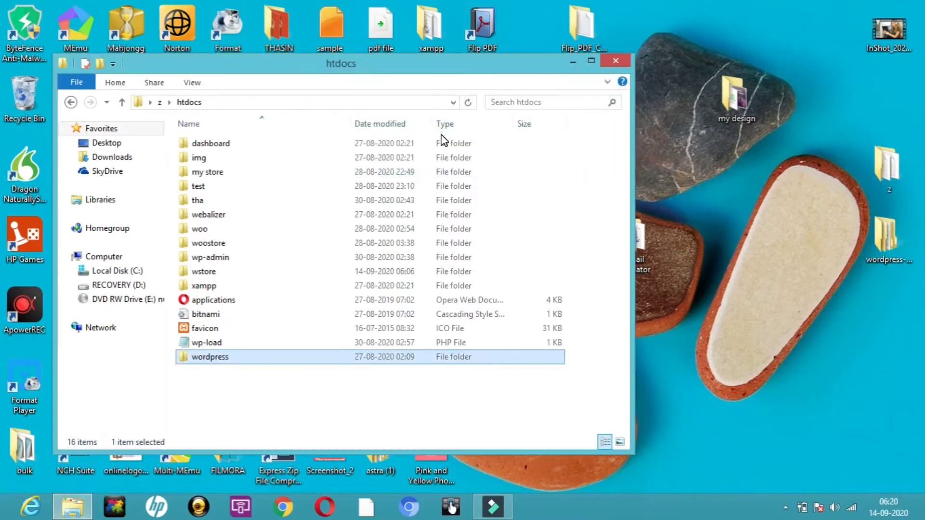
- Rename the pasted wordpress folder in htdocs to thasin, check its contents and close the window
{"action": "right_click", "coordinate": [291, 357]}
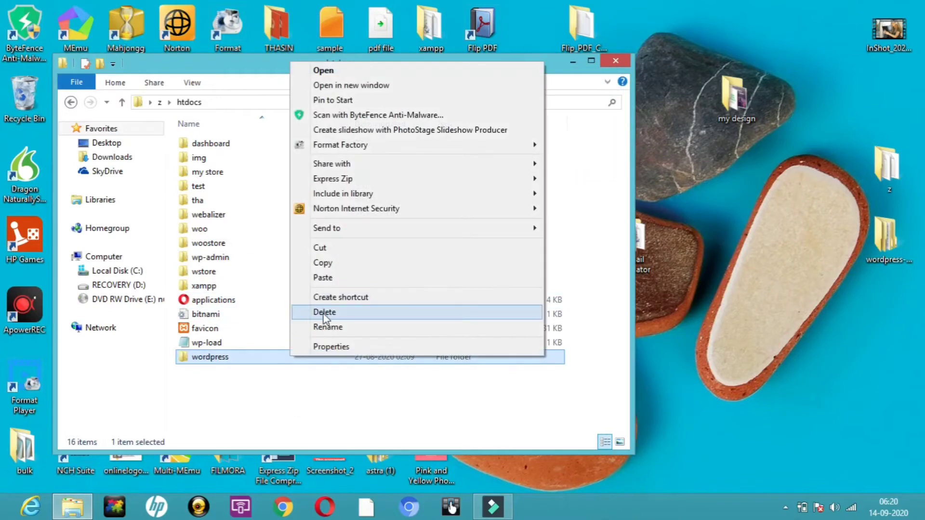
{"action": "left_click", "coordinate": [327, 327]}
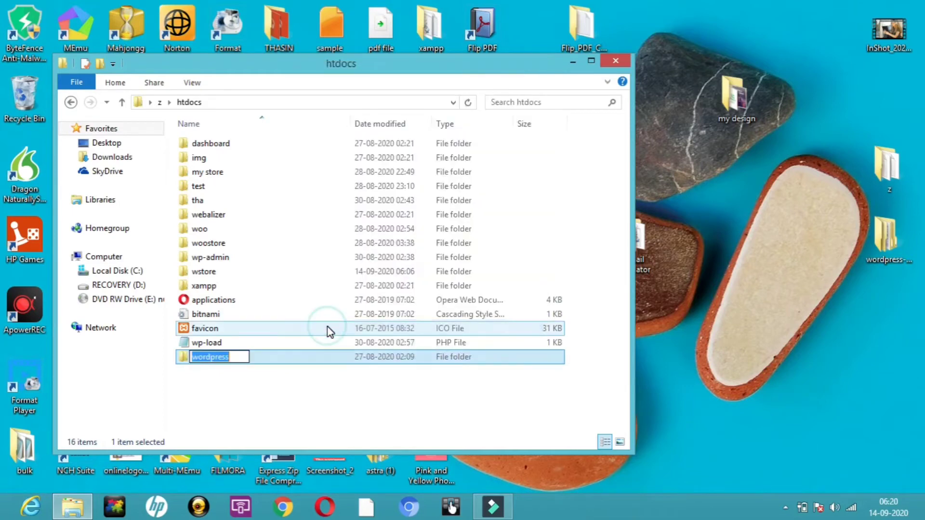
{"action": "key", "text": "BackSpace"}
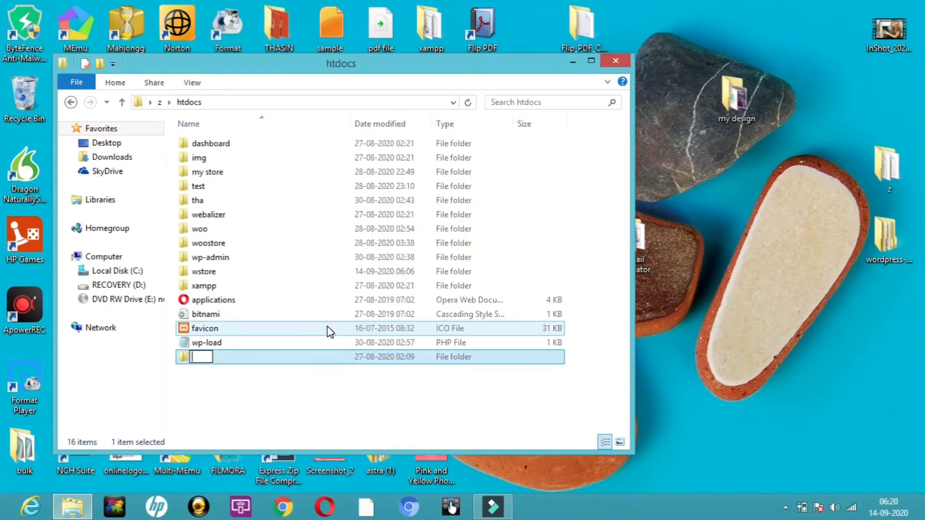
{"action": "type", "text": "w1"}
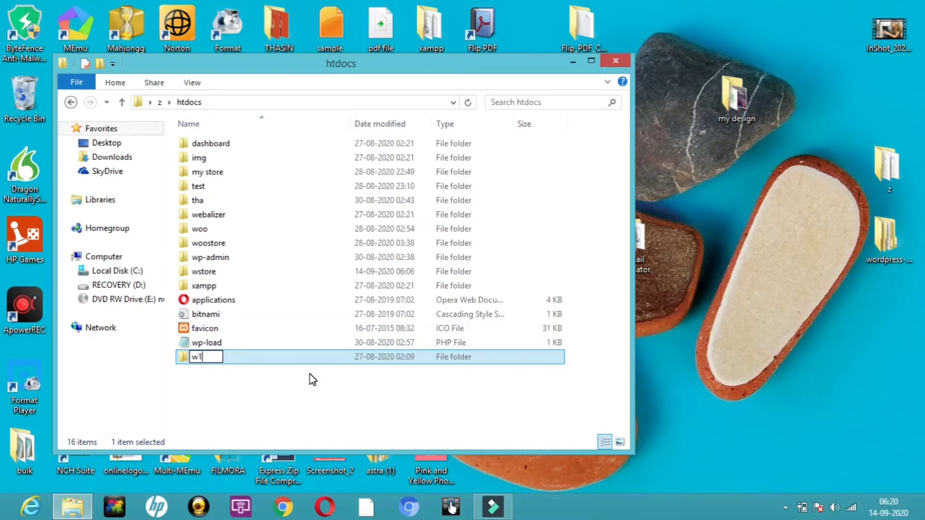
{"action": "key", "text": "BackSpace"}
{"action": "key", "text": "BackSpace"}
{"action": "type", "text": "thasin"}
{"action": "left_click", "coordinate": [213, 372]}
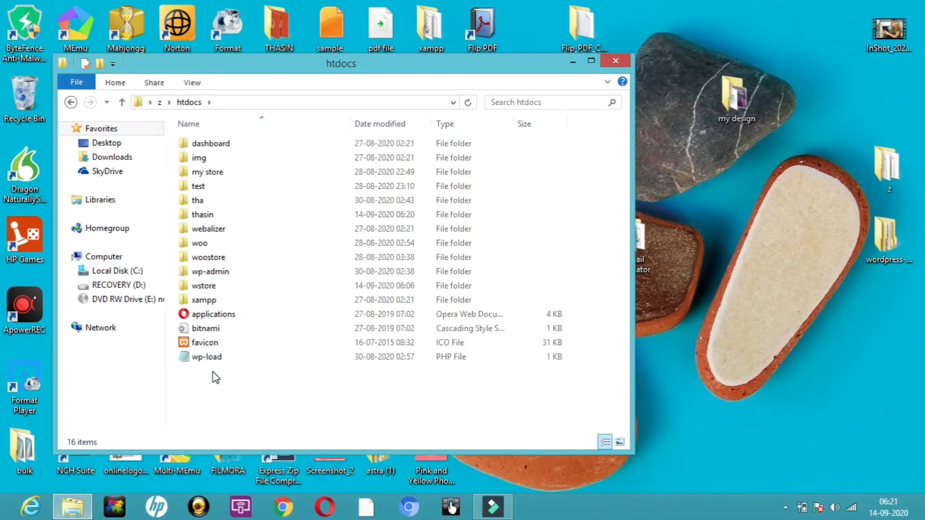
{"action": "left_click", "coordinate": [220, 214]}
{"action": "double_click", "coordinate": [220, 214]}
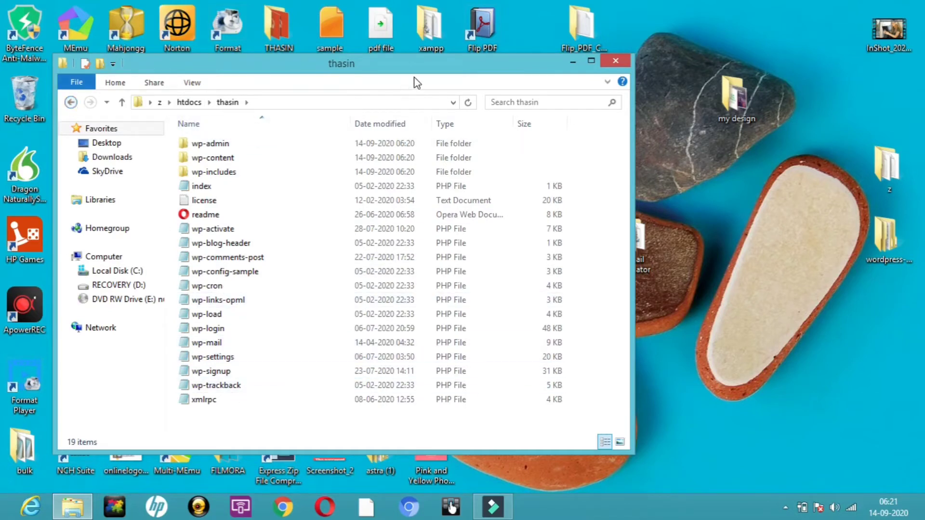
{"action": "left_click", "coordinate": [615, 60]}
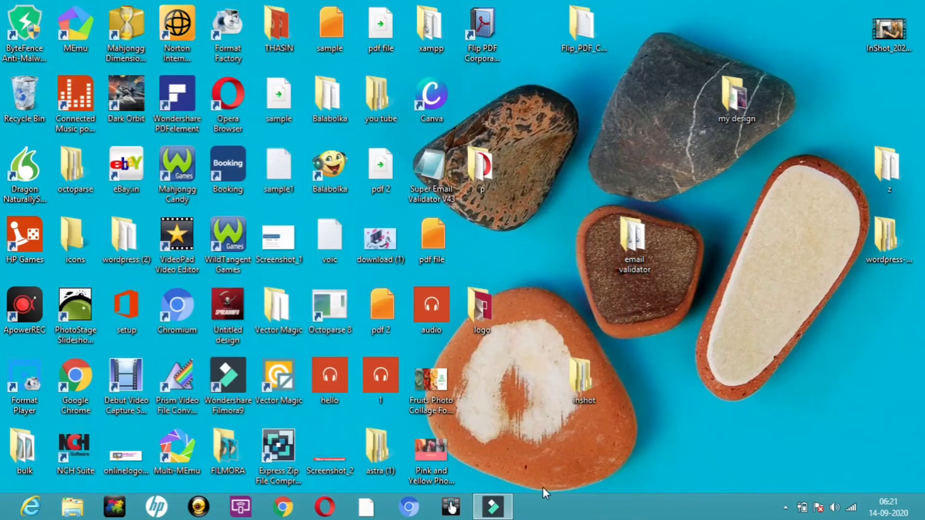
- Switch to Google Chrome and load the WordPress setup at localhost/thasin
{"action": "left_click", "coordinate": [284, 513]}
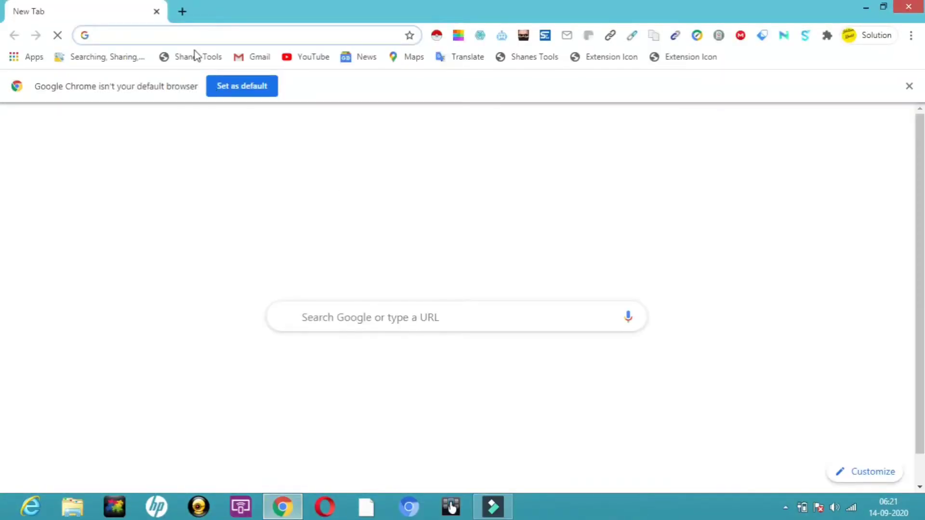
{"action": "type", "text": "loca"}
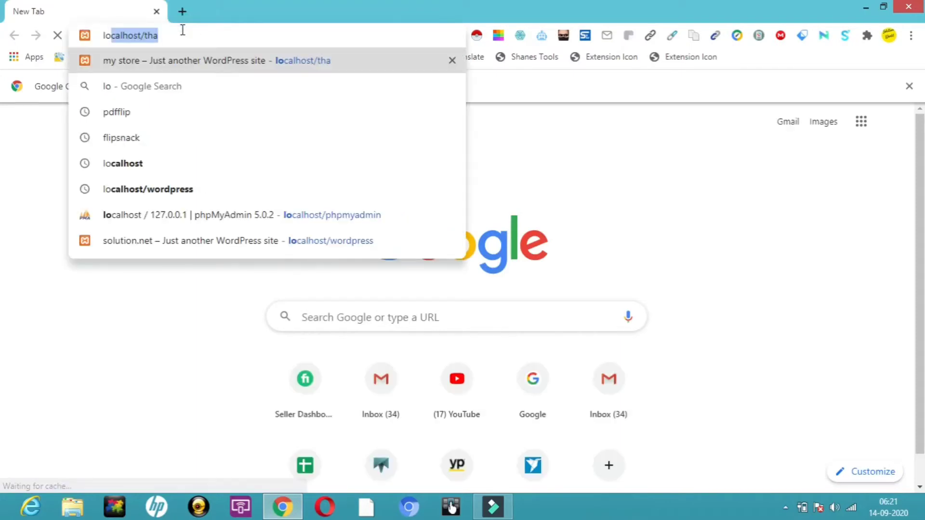
{"action": "type", "text": "l"}
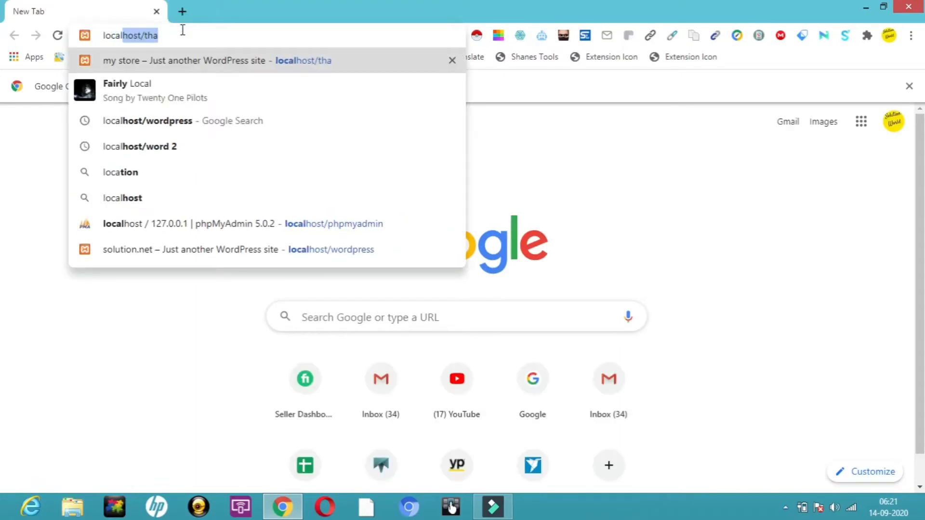
{"action": "type", "text": "ho"}
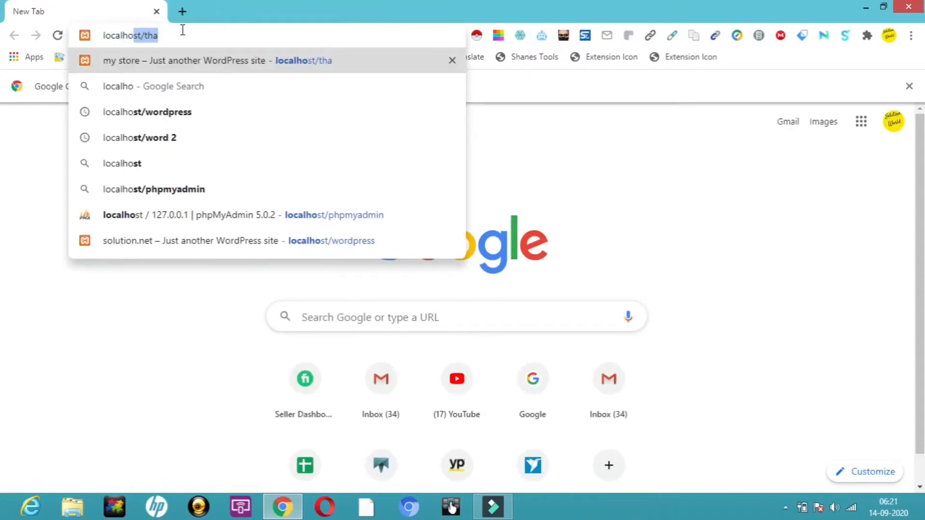
{"action": "type", "text": "st"}
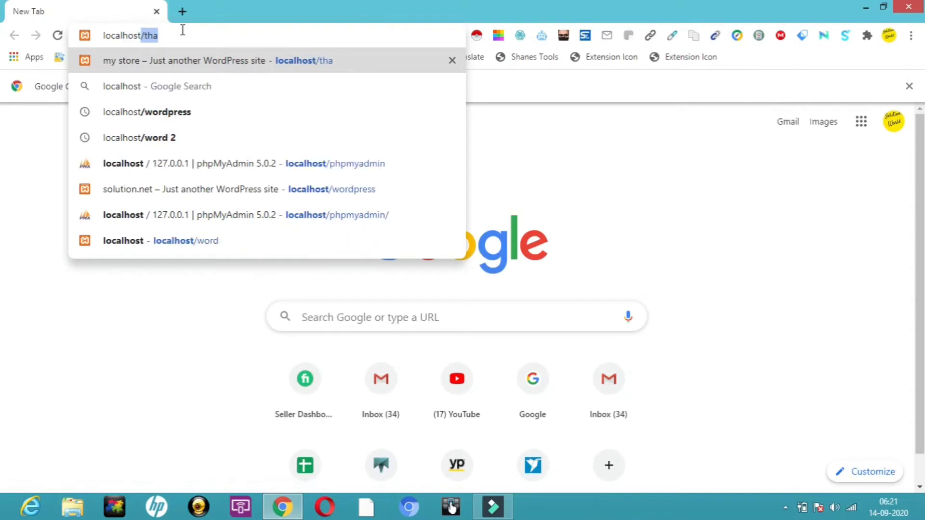
{"action": "type", "text": "/"}
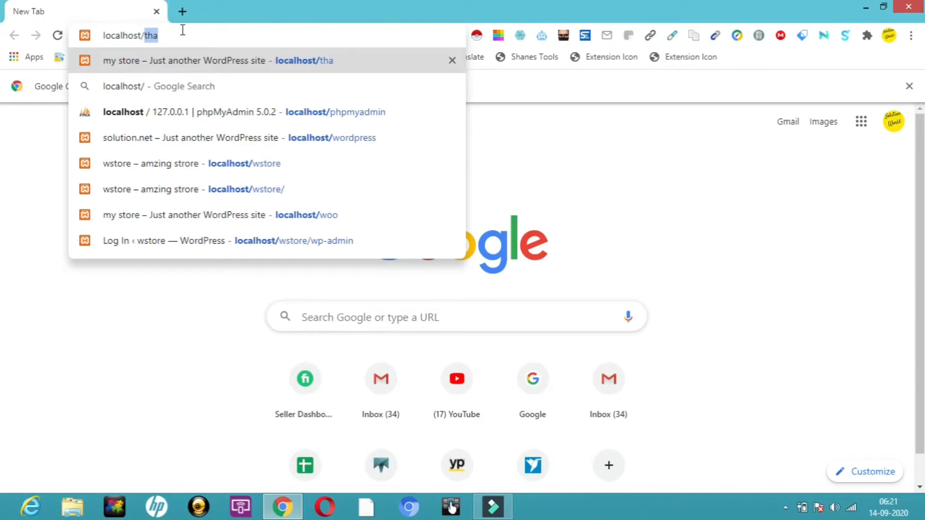
{"action": "type", "text": "thasin"}
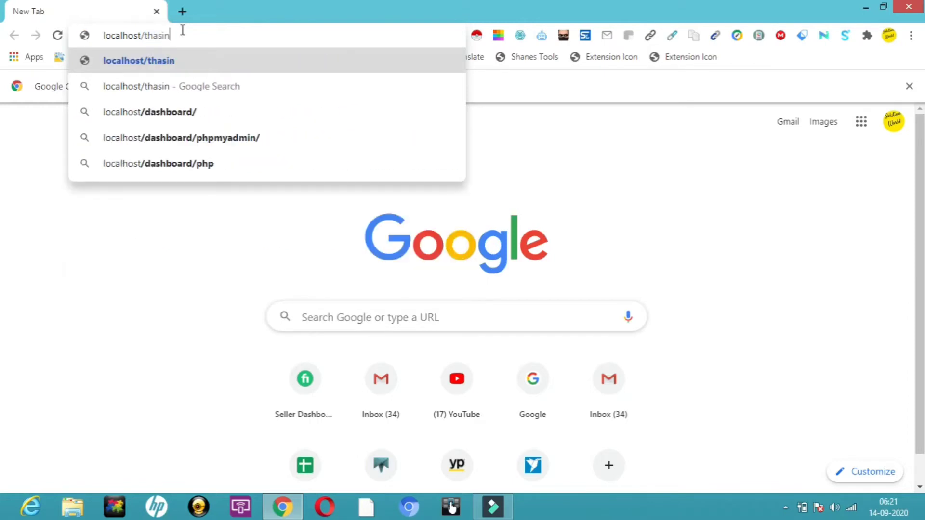
{"action": "key", "text": "Return"}
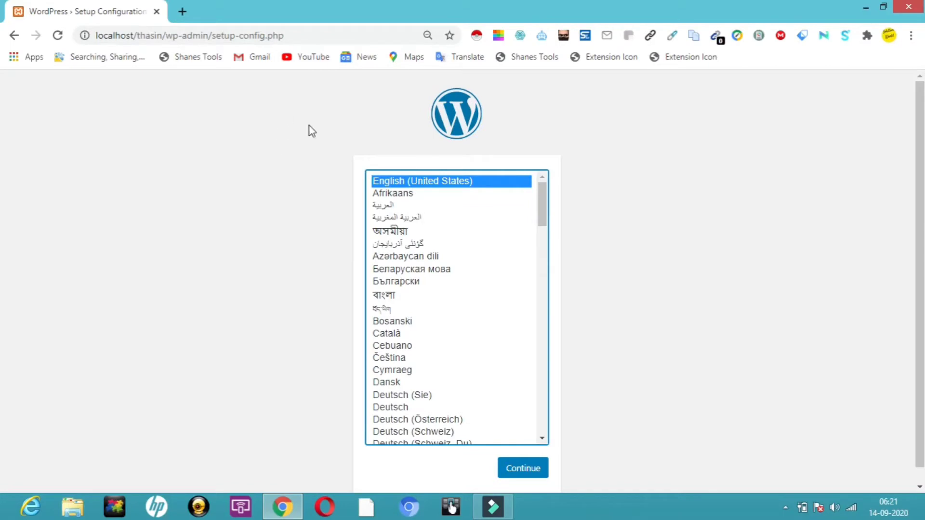
- Load localhost/phpmyadmin in a new browser tab and open the server's Databases page
{"action": "left_click", "coordinate": [181, 13]}
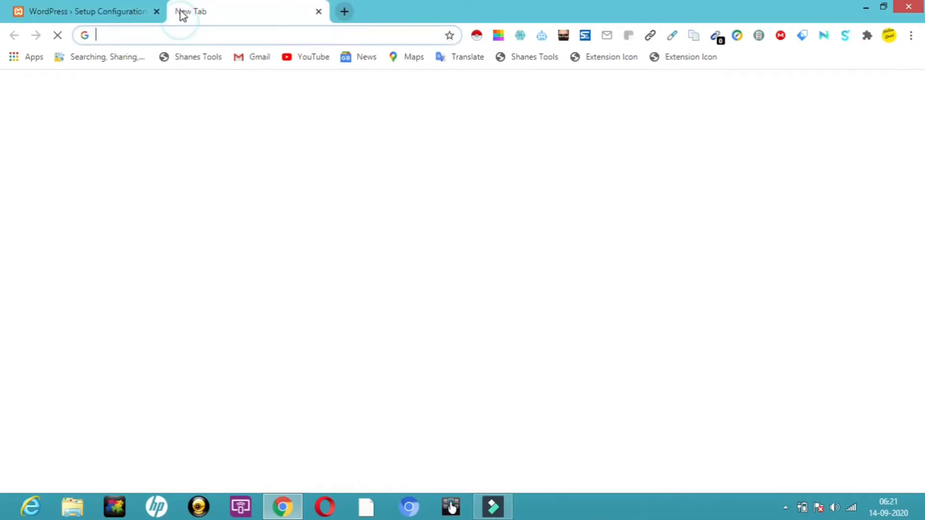
{"action": "left_click", "coordinate": [146, 36]}
{"action": "type", "text": "loca"}
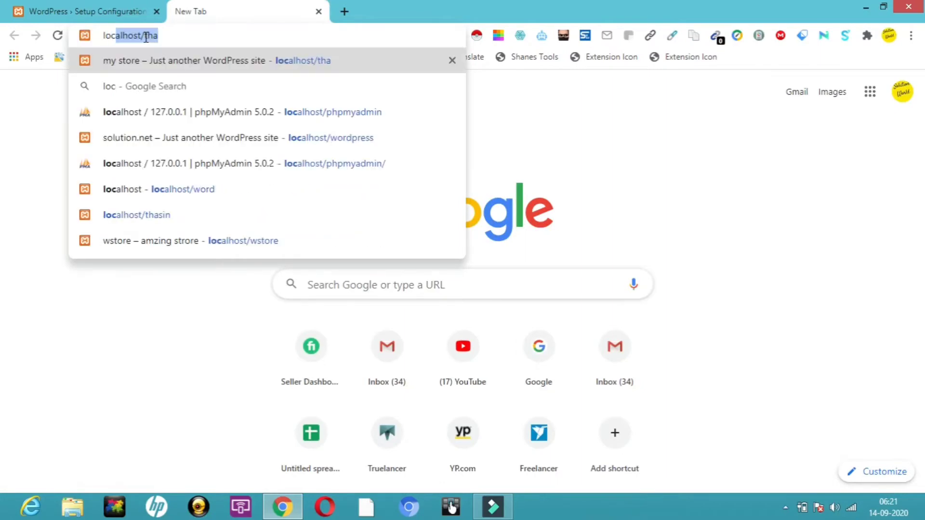
{"action": "type", "text": "lhost"}
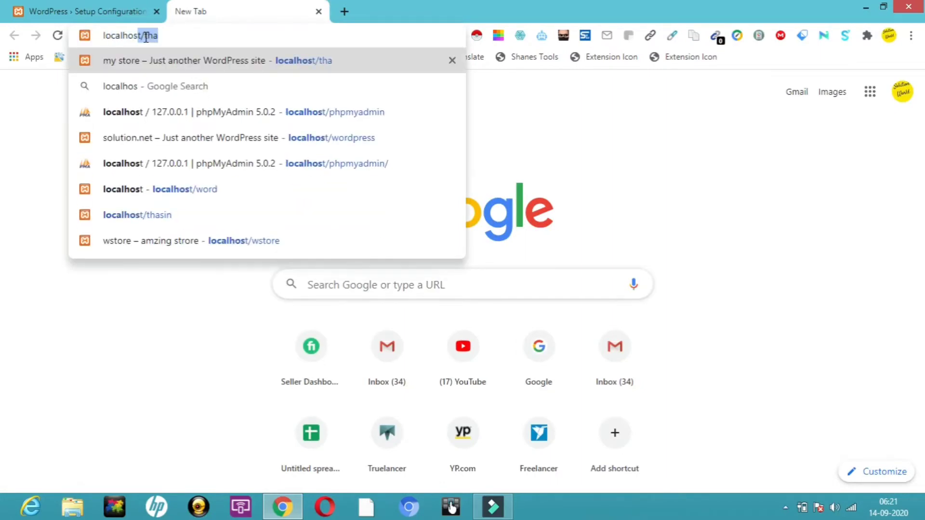
{"action": "type", "text": "/ph"}
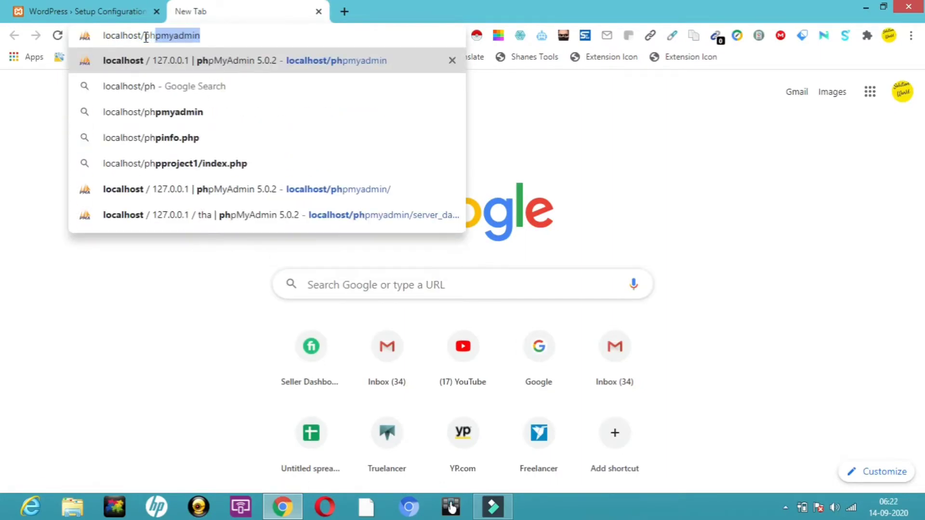
{"action": "type", "text": "pmyad"}
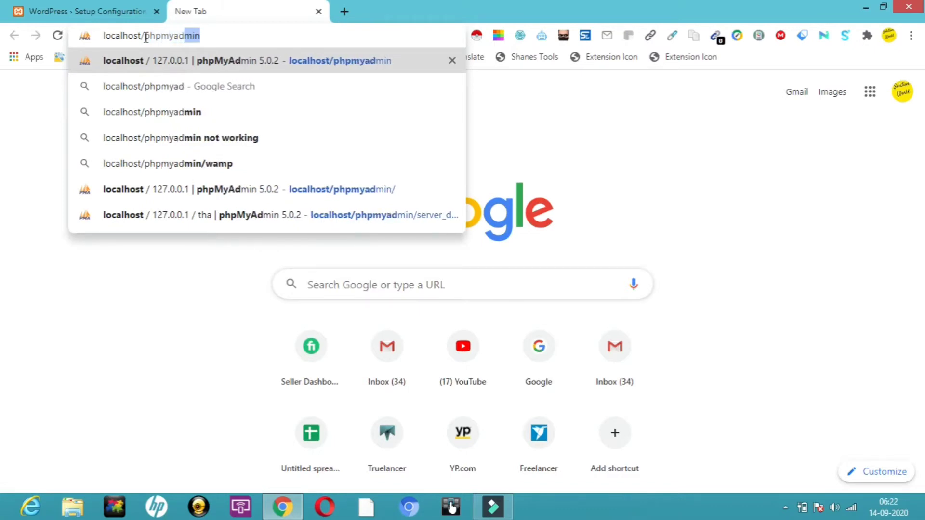
{"action": "type", "text": "min"}
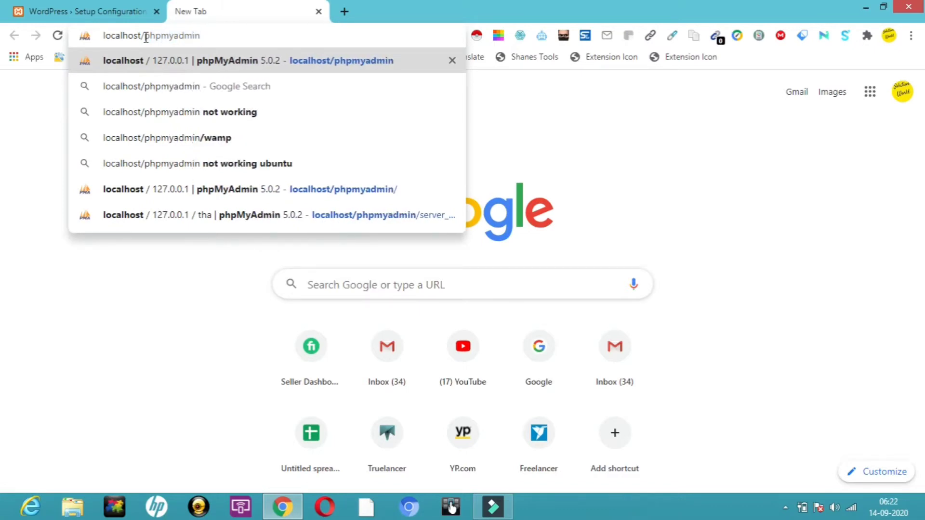
{"action": "key", "text": "Return"}
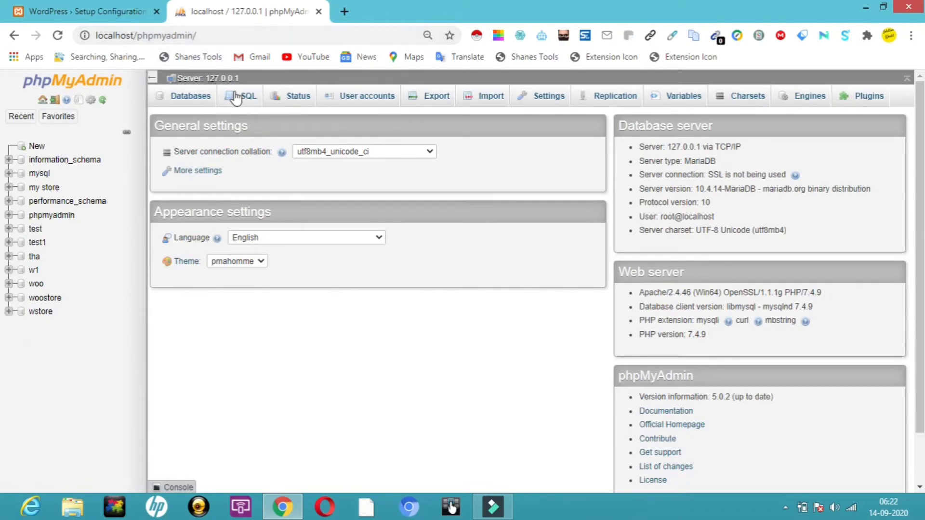
{"action": "left_click", "coordinate": [199, 99]}
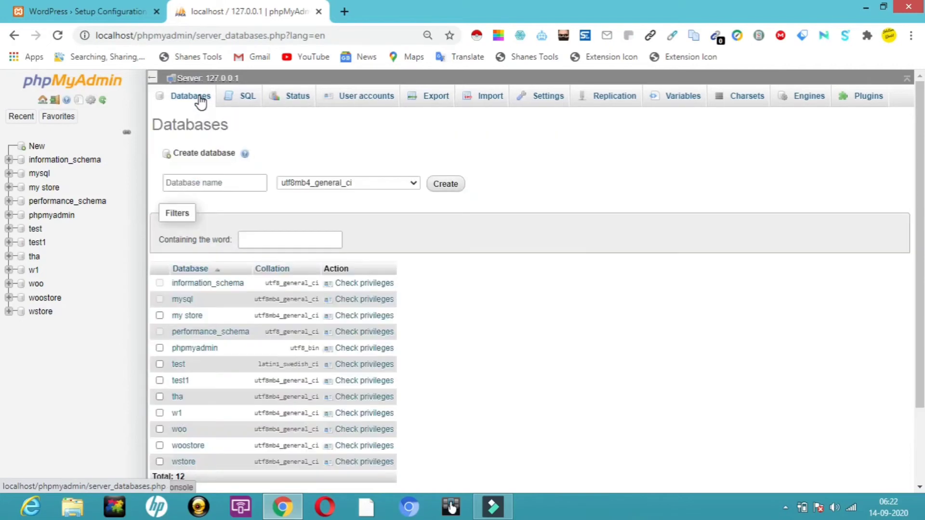
- Create a database named thasin with the utf8mb4_general_ci collation
{"action": "left_click", "coordinate": [224, 182]}
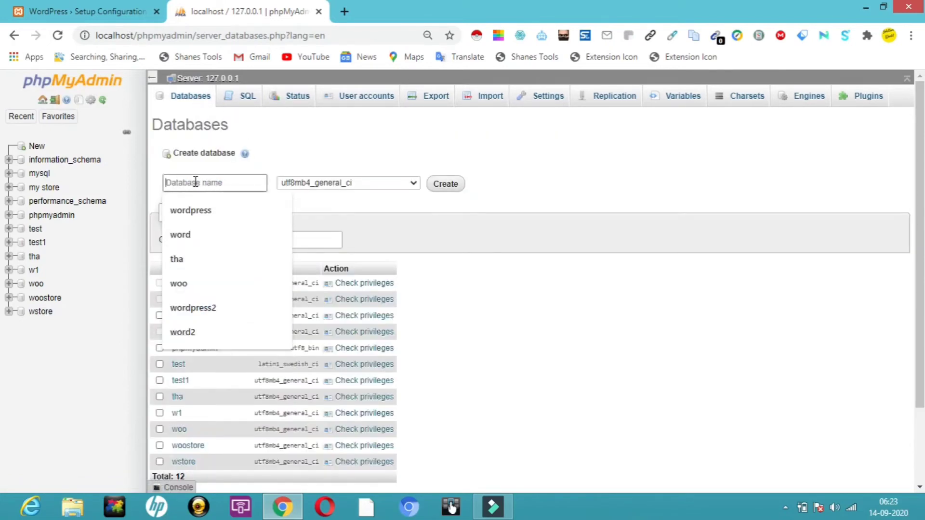
{"action": "type", "text": "th"}
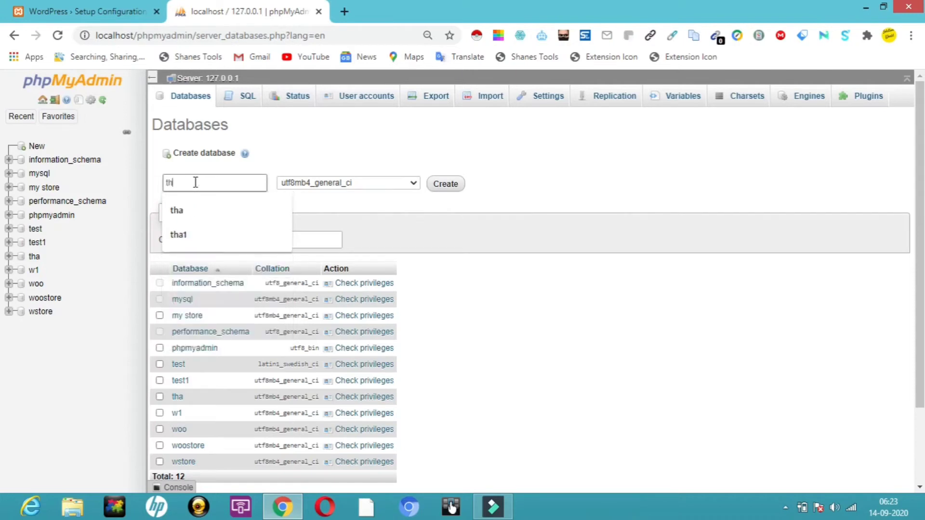
{"action": "type", "text": "asin"}
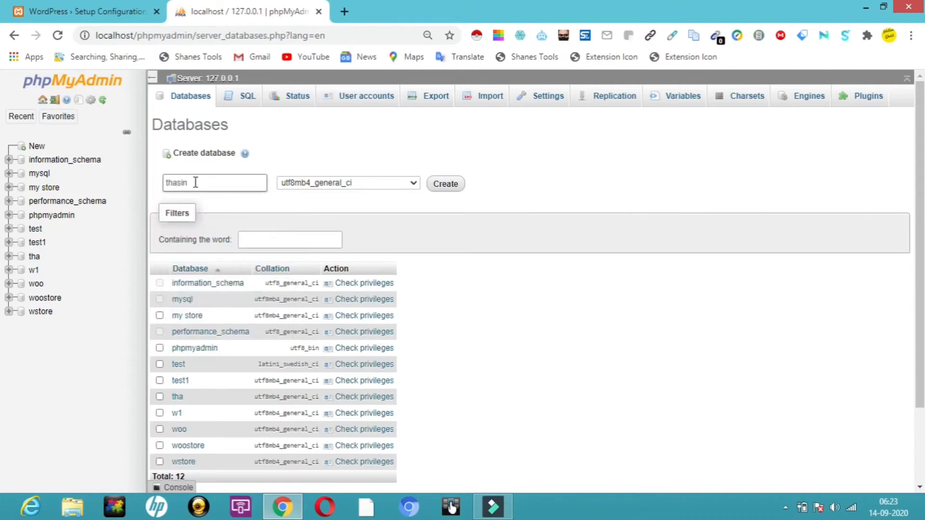
{"action": "left_click", "coordinate": [447, 184]}
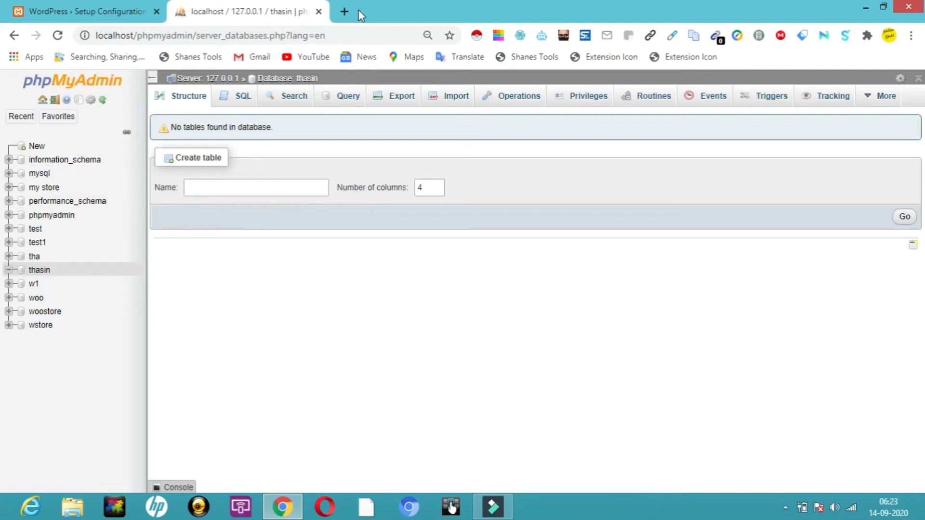
- Close the phpMyAdmin tab and continue the WordPress setup in English (United States) to the database connection form
{"action": "left_click", "coordinate": [319, 13]}
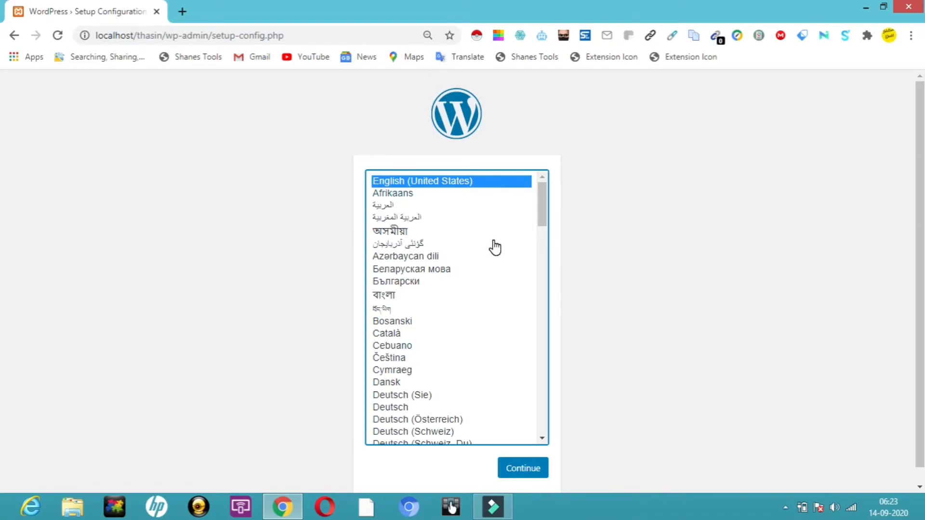
{"action": "left_click", "coordinate": [524, 470]}
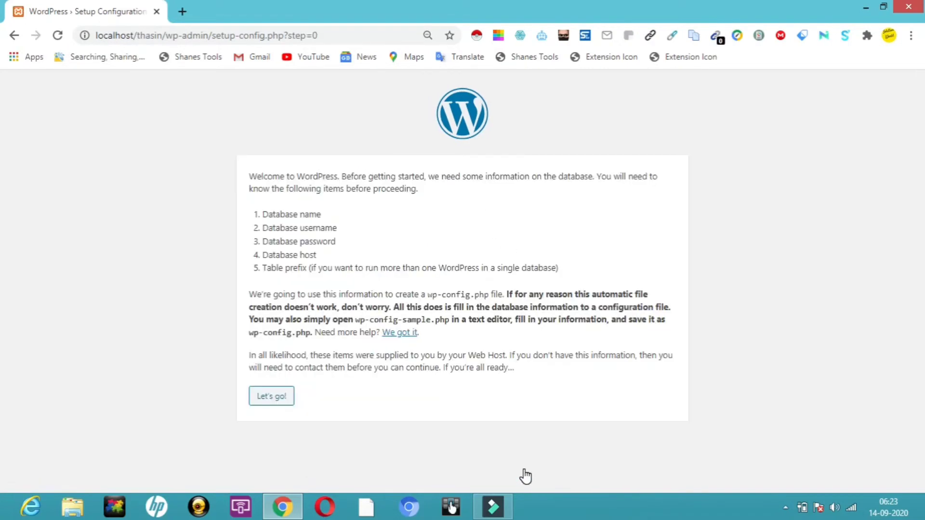
{"action": "left_click", "coordinate": [262, 401]}
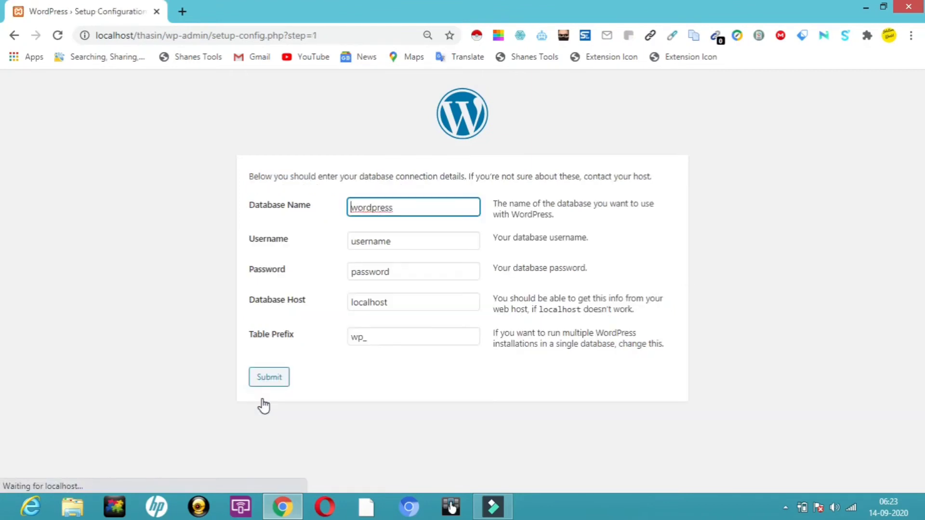
- Replace the default database name in the connection details with thasin
{"action": "left_click", "coordinate": [407, 203]}
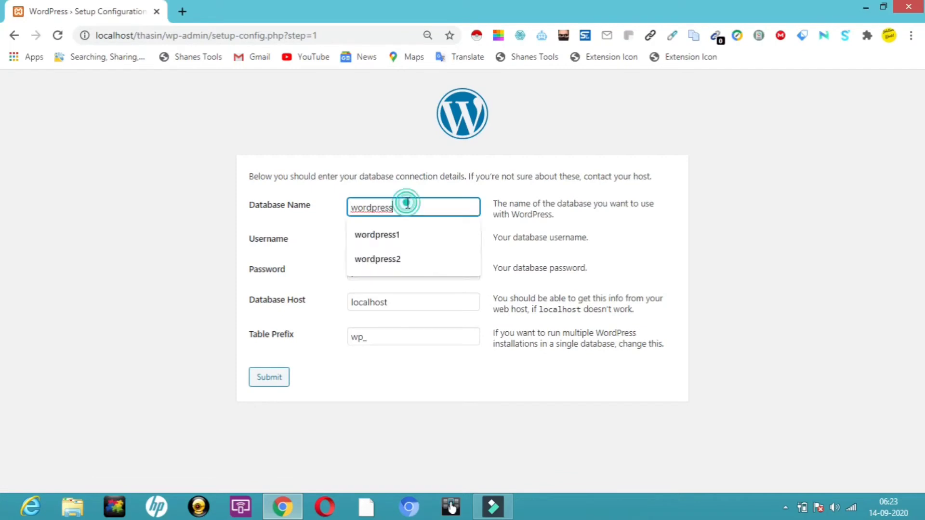
{"action": "key", "text": "BackSpace"}
{"action": "key", "text": "BackSpace"}
{"action": "key", "text": "BackSpace"}
{"action": "key", "text": "BackSpace"}
{"action": "key", "text": "BackSpace"}
{"action": "key", "text": "BackSpace"}
{"action": "key", "text": "BackSpace"}
{"action": "key", "text": "BackSpace"}
{"action": "key", "text": "BackSpace"}
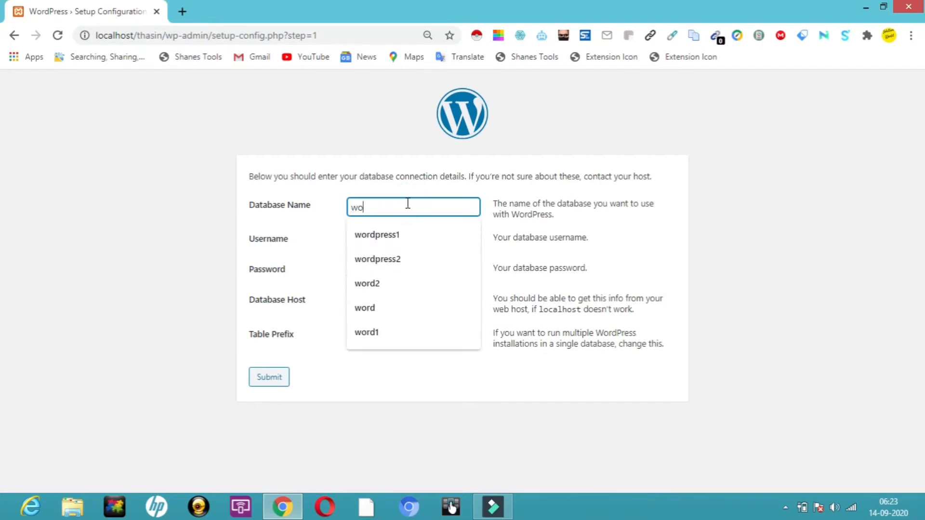
{"action": "type", "text": "thas"}
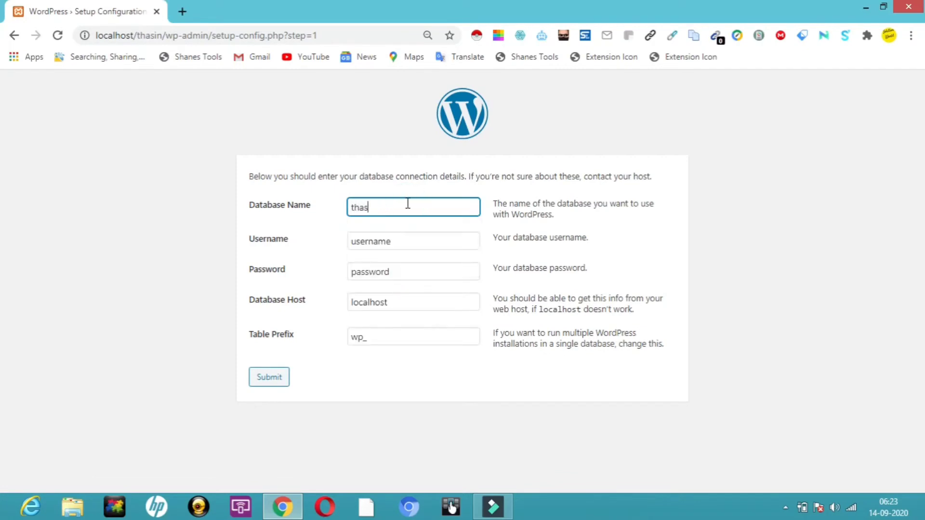
{"action": "type", "text": "in"}
- Set the database username to root
{"action": "left_click", "coordinate": [396, 241]}
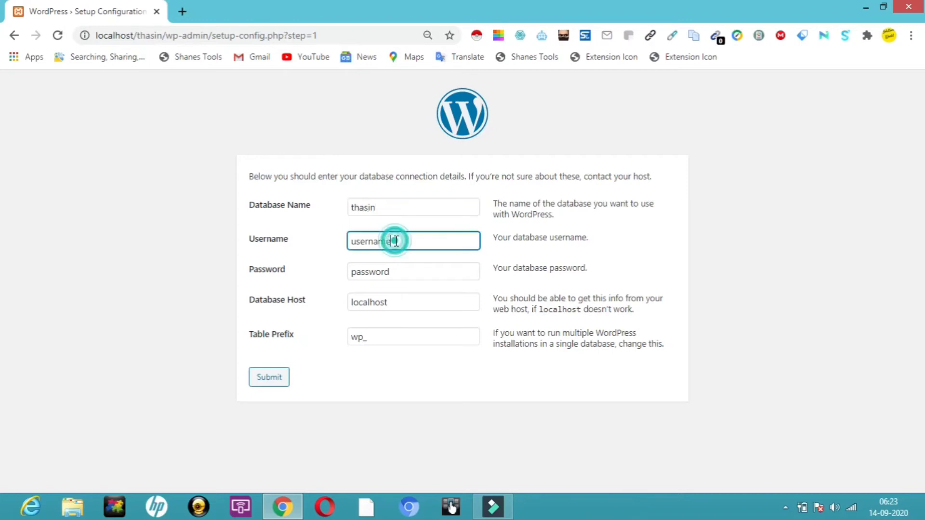
{"action": "key", "text": "BackSpace"}
{"action": "key", "text": "BackSpace"}
{"action": "key", "text": "BackSpace"}
{"action": "key", "text": "BackSpace"}
{"action": "key", "text": "BackSpace"}
{"action": "key", "text": "BackSpace"}
{"action": "key", "text": "BackSpace"}
{"action": "key", "text": "BackSpace"}
{"action": "type", "text": "root"}
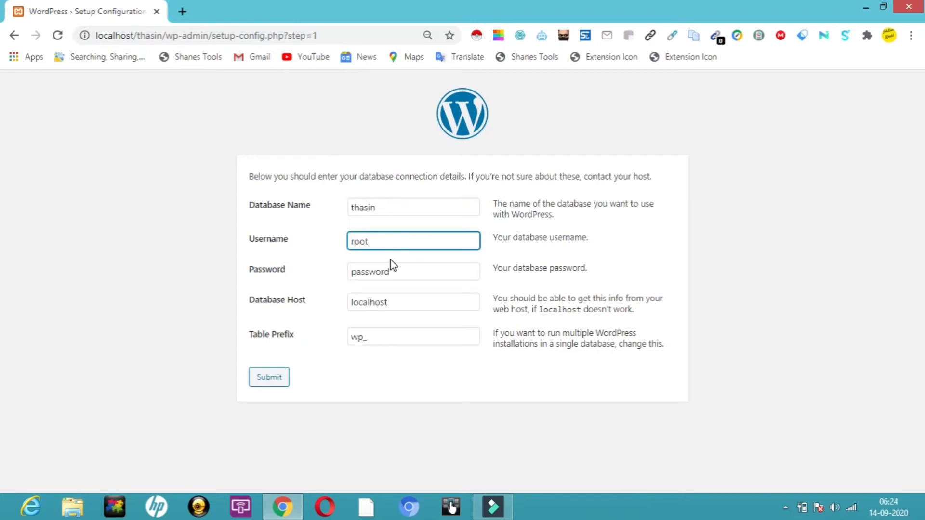
- Submit the connection details with a blank database password and run the installation
{"action": "left_click", "coordinate": [397, 270]}
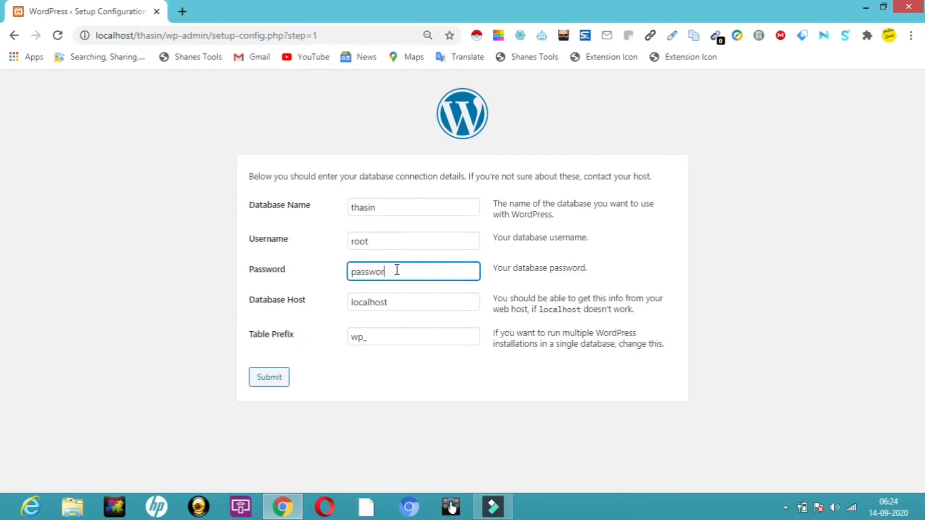
{"action": "key", "text": "BackSpace"}
{"action": "key", "text": "BackSpace"}
{"action": "key", "text": "BackSpace"}
{"action": "key", "text": "BackSpace"}
{"action": "key", "text": "BackSpace"}
{"action": "key", "text": "BackSpace"}
{"action": "key", "text": "BackSpace"}
{"action": "left_click", "coordinate": [269, 377]}
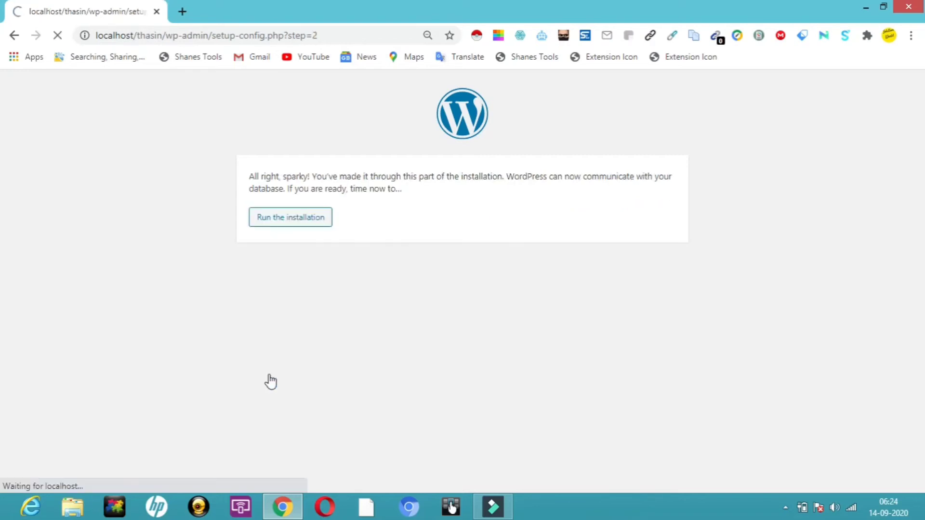
{"action": "left_click", "coordinate": [292, 217]}
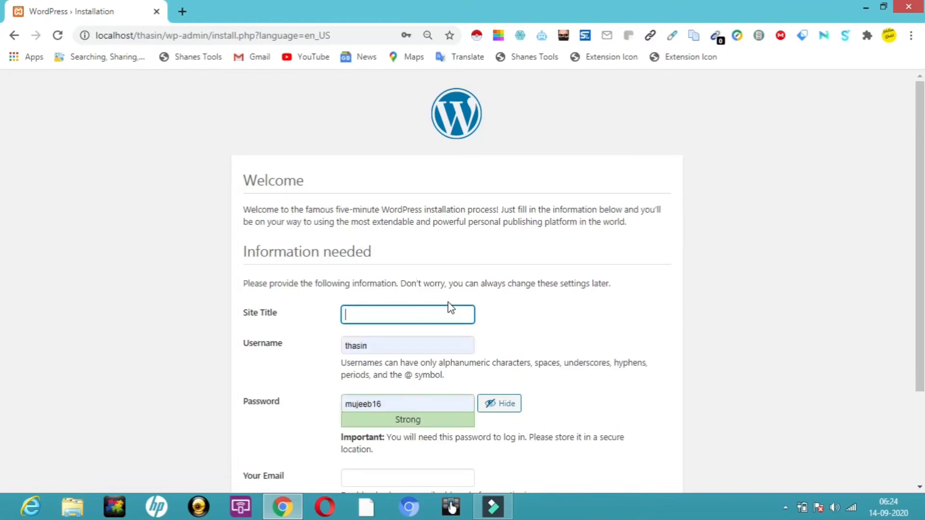
- Fill in the site title my store and the administrator's email address, and confirm use of the weak password
{"action": "left_click_drag", "start_coordinate": [920, 146], "coordinate": [920, 218]}
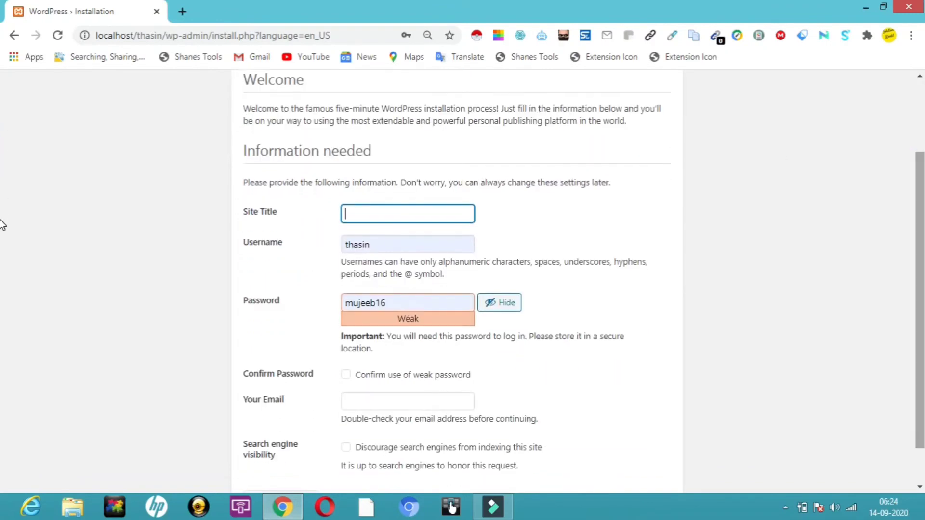
{"action": "left_click", "coordinate": [368, 212]}
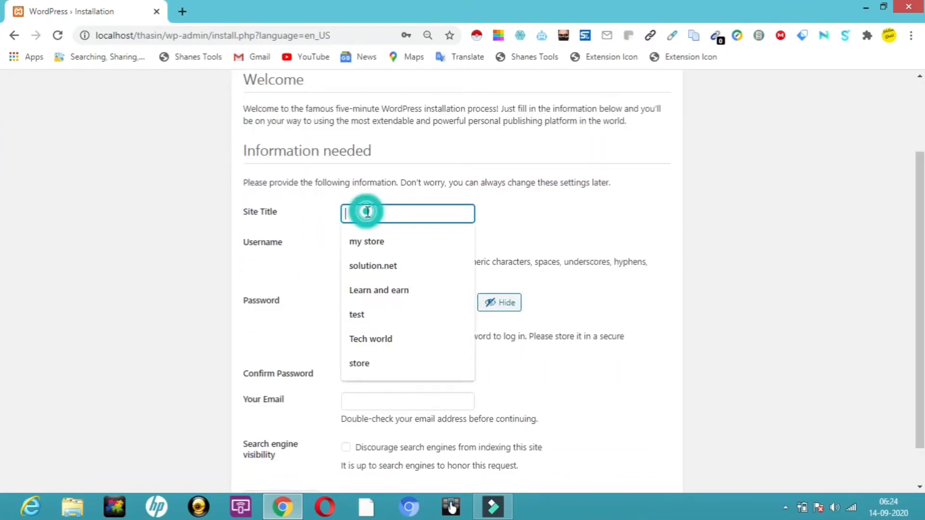
{"action": "left_click", "coordinate": [375, 245]}
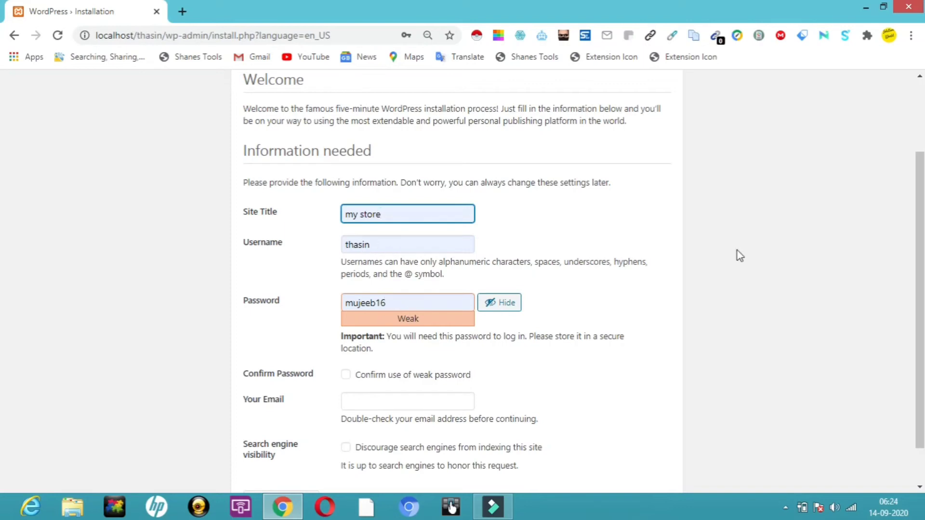
{"action": "scroll", "coordinate": [2, 310], "scroll_direction": "down", "scroll_amount": 1}
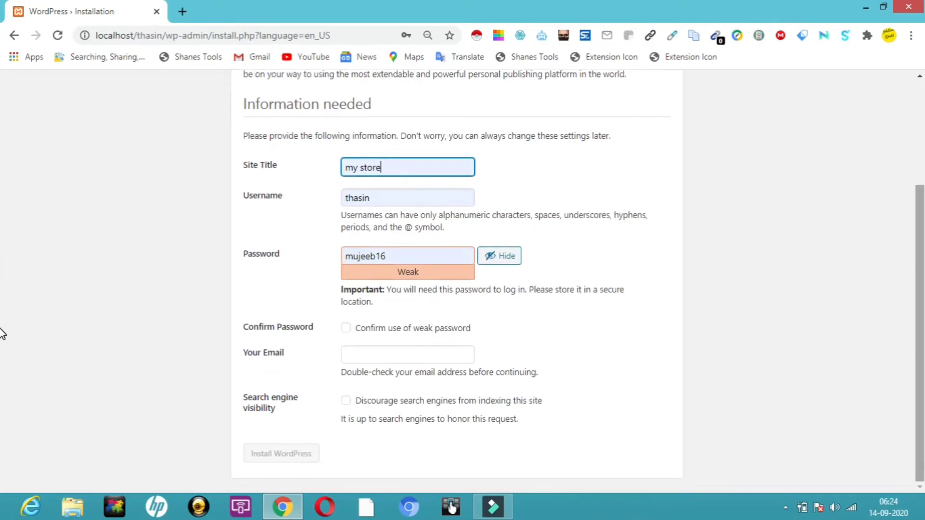
{"action": "left_click", "coordinate": [345, 329]}
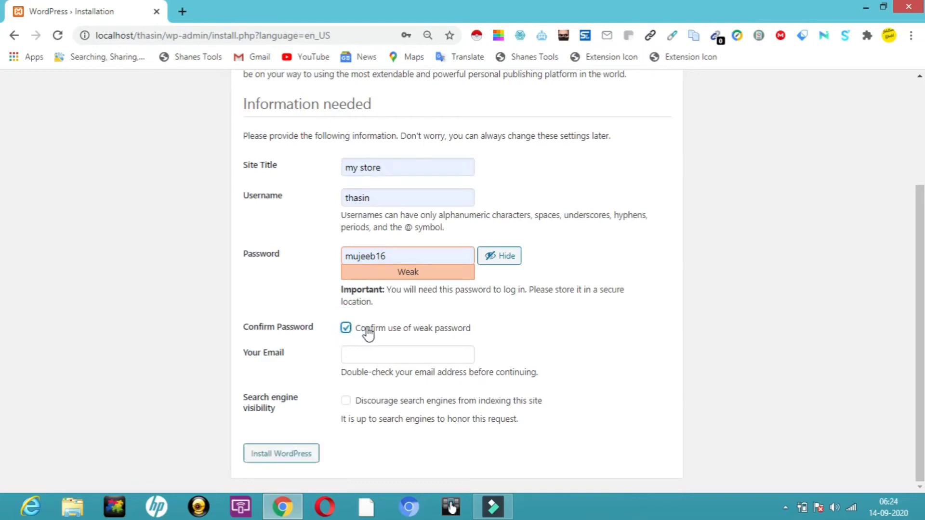
{"action": "left_click", "coordinate": [361, 360]}
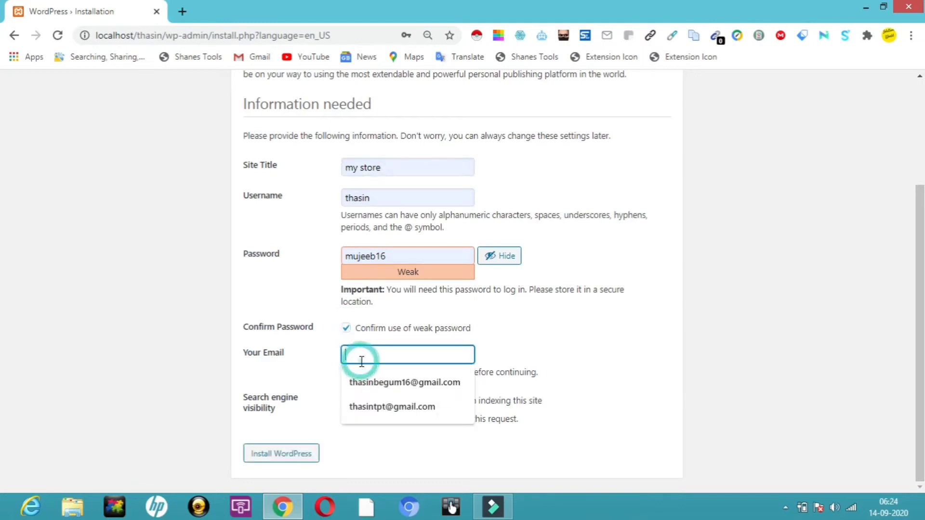
{"action": "left_click", "coordinate": [381, 385]}
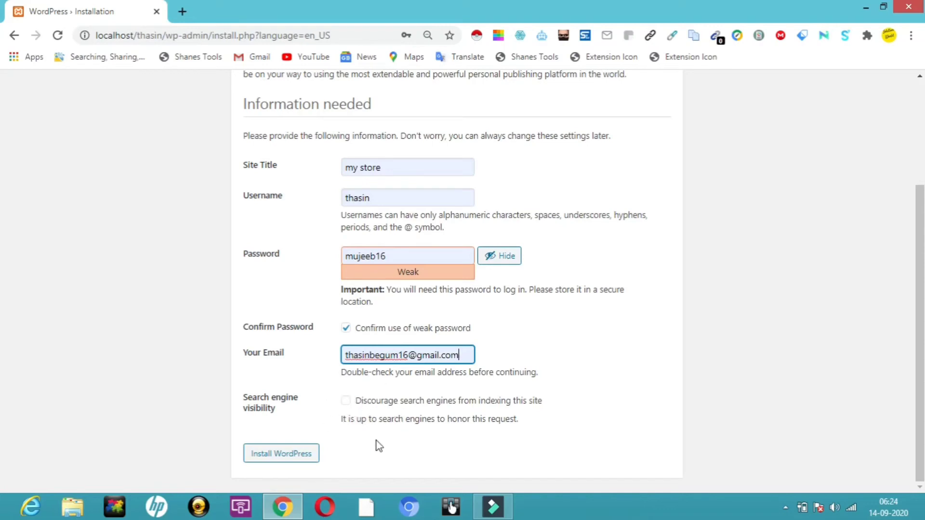
- Install WordPress and log in to the new site's dashboard with the prefilled credentials
{"action": "left_click", "coordinate": [277, 455]}
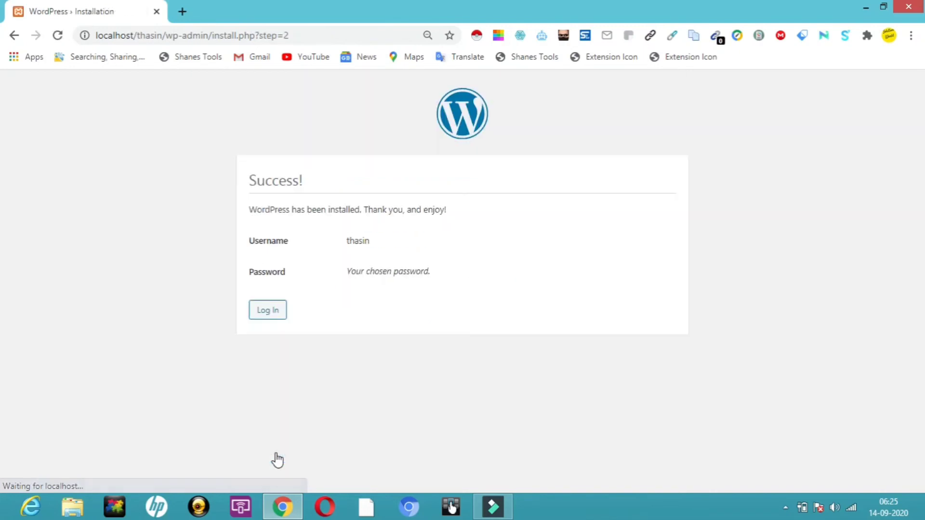
{"action": "left_click", "coordinate": [253, 318]}
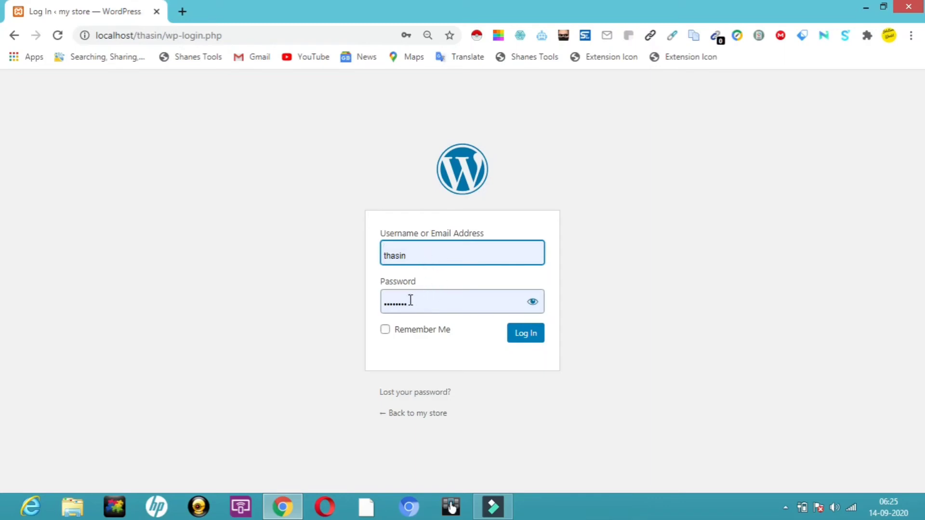
{"action": "left_click", "coordinate": [527, 339]}
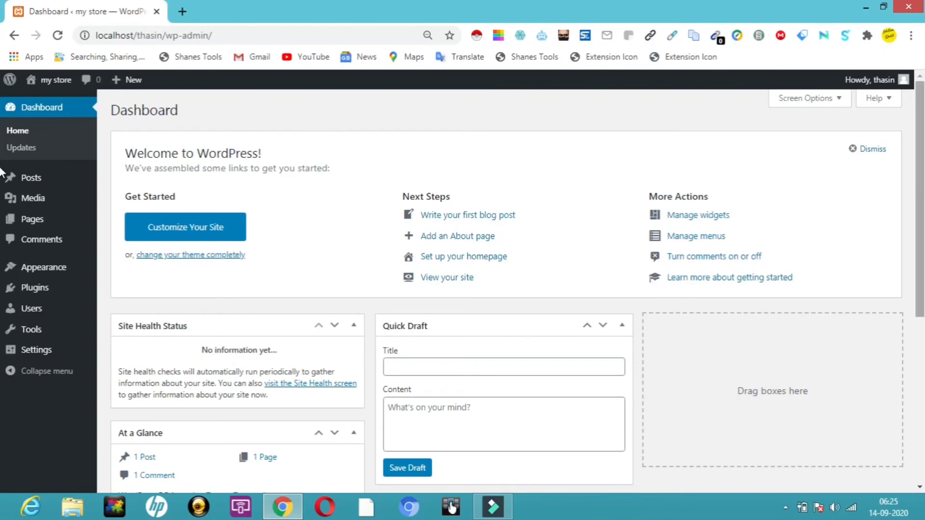
- Look over the WordPress dashboard from the welcome section down to the activity and news boxes
{"action": "scroll", "coordinate": [1, 317], "scroll_direction": "down", "scroll_amount": 5}
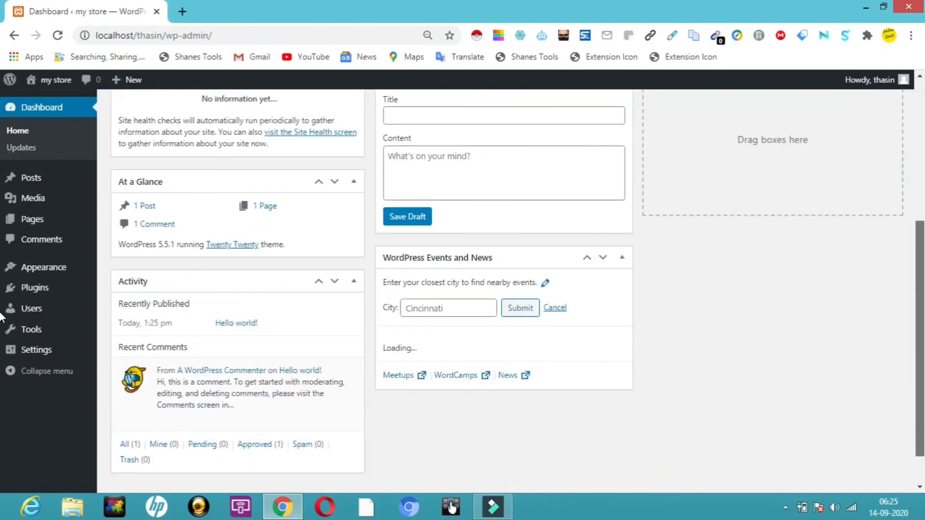
{"action": "scroll", "coordinate": [1, 318], "scroll_direction": "up", "scroll_amount": 5}
{"action": "scroll", "coordinate": [1, 241], "scroll_direction": "down", "scroll_amount": 7}
{"action": "scroll", "coordinate": [1, 166], "scroll_direction": "up", "scroll_amount": 5}
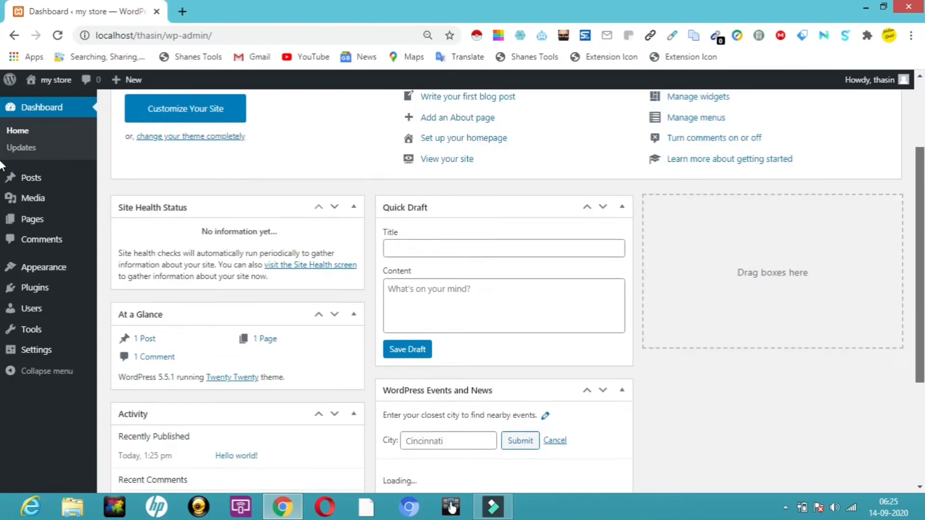
{"action": "scroll", "coordinate": [2, 159], "scroll_direction": "up", "scroll_amount": 3}
{"action": "scroll", "coordinate": [2, 150], "scroll_direction": "down", "scroll_amount": 3}
{"action": "scroll", "coordinate": [2, 236], "scroll_direction": "up", "scroll_amount": 3}
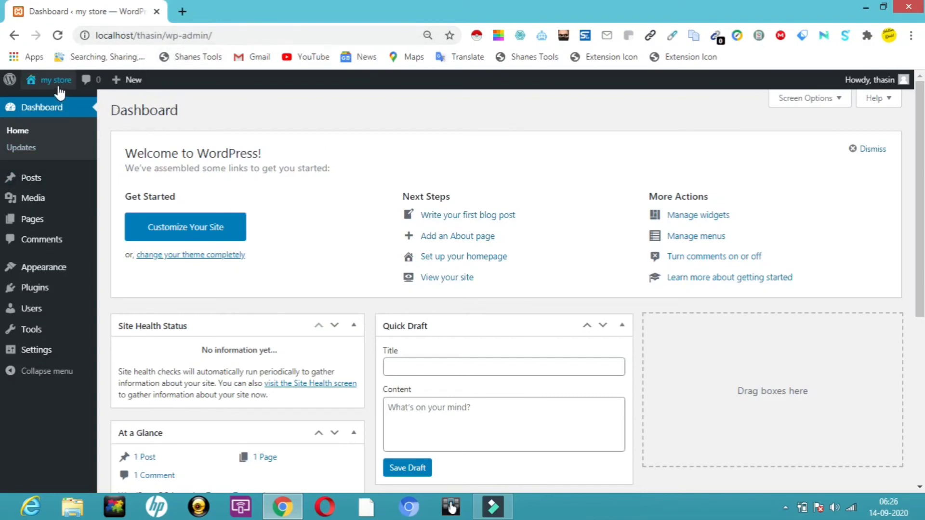
- Visit the my store site's public front page and return to the dashboard
{"action": "mouse_move", "coordinate": [57, 81]}
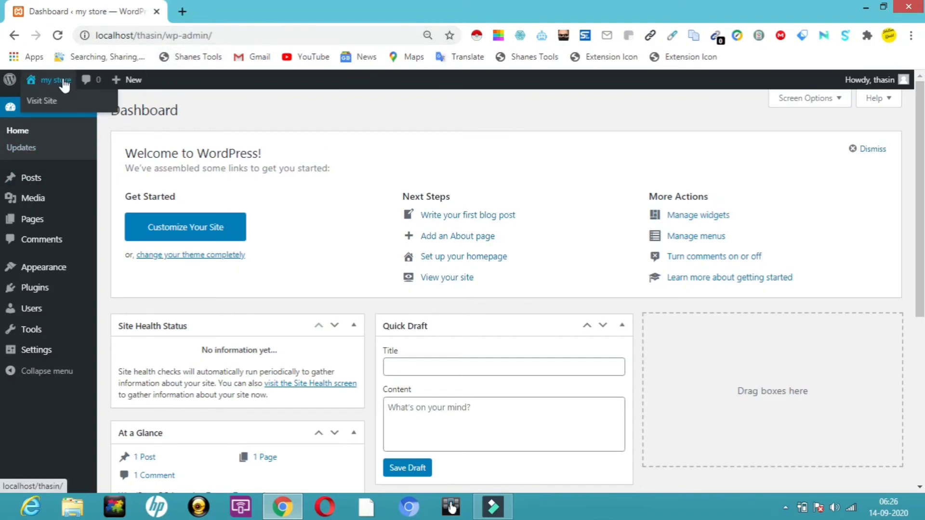
{"action": "left_click", "coordinate": [48, 102]}
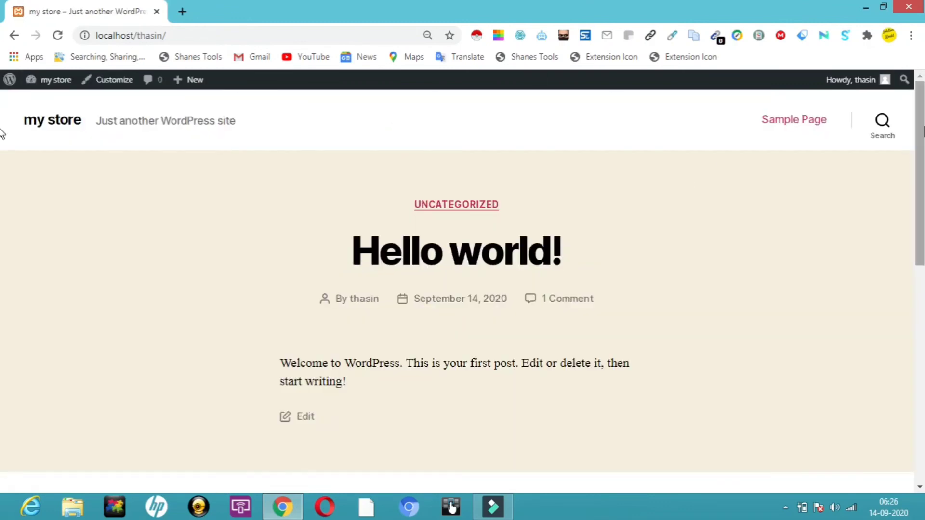
{"action": "left_click_drag", "start_coordinate": [923, 129], "coordinate": [923, 2]}
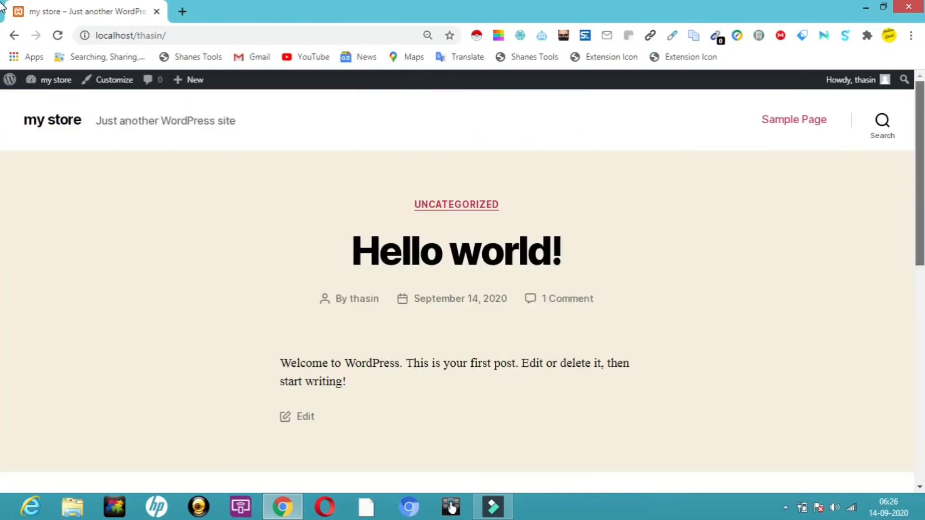
{"action": "left_click", "coordinate": [14, 36]}
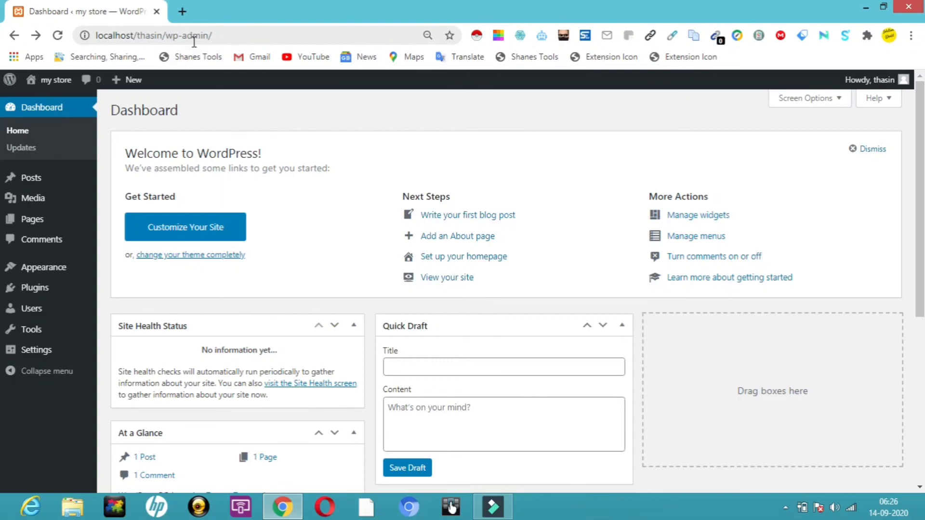
{"action": "left_click", "coordinate": [787, 512]}
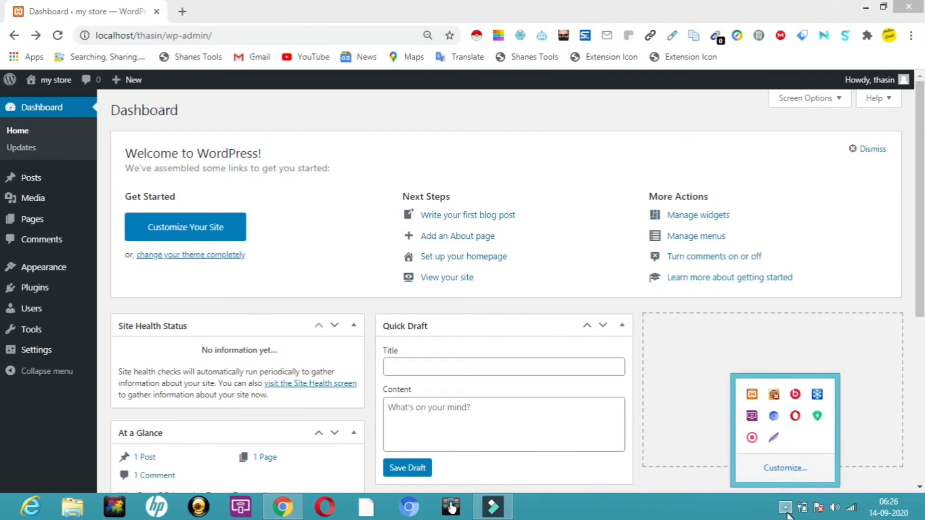
{"action": "right_click", "coordinate": [751, 444]}
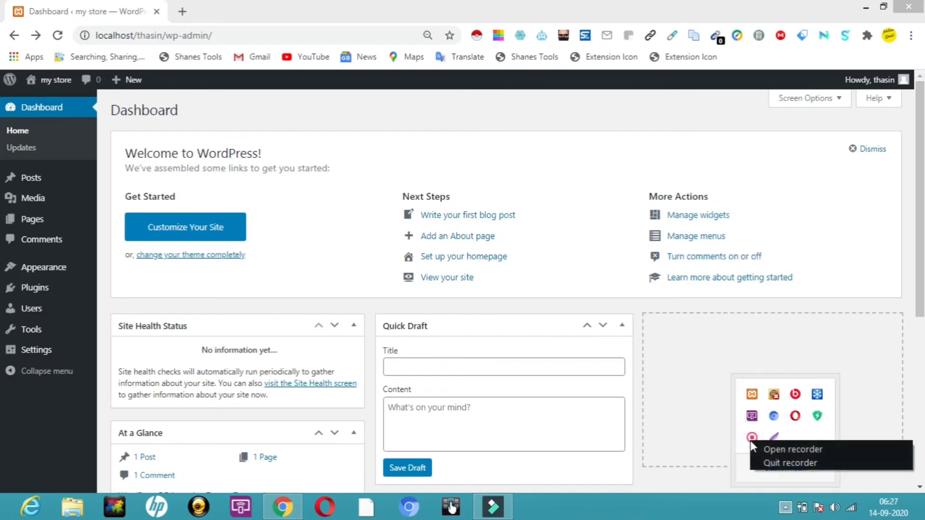